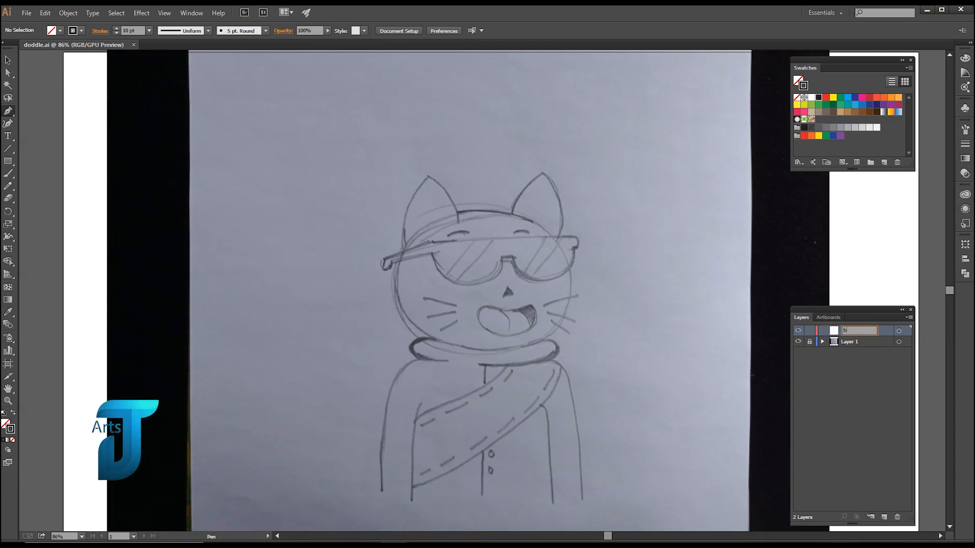
# - Name the new empty layer "black line" and rename Layer 1 as "sketch"
pyautogui.write('ck li')
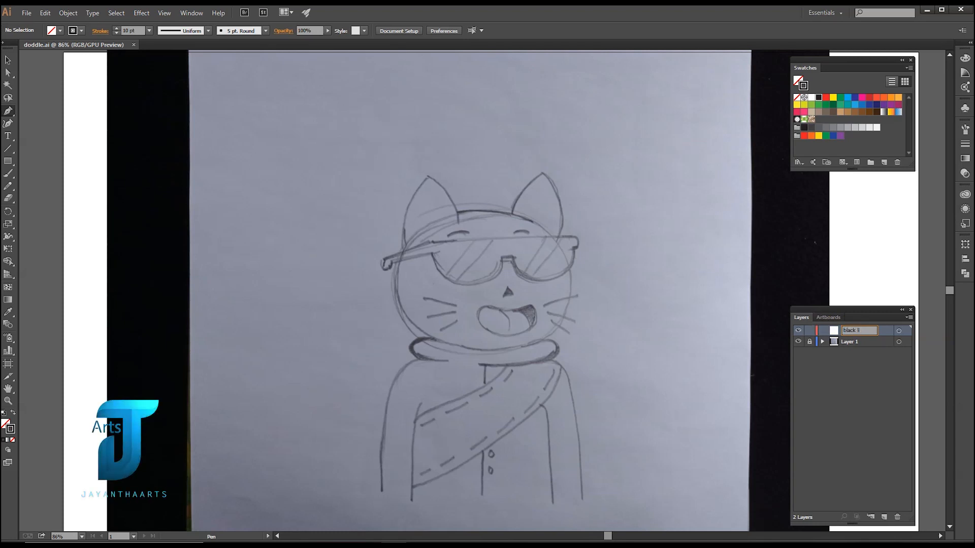
pyautogui.write('ne')
pyautogui.doubleClick(849, 342)
pyautogui.write('sk')
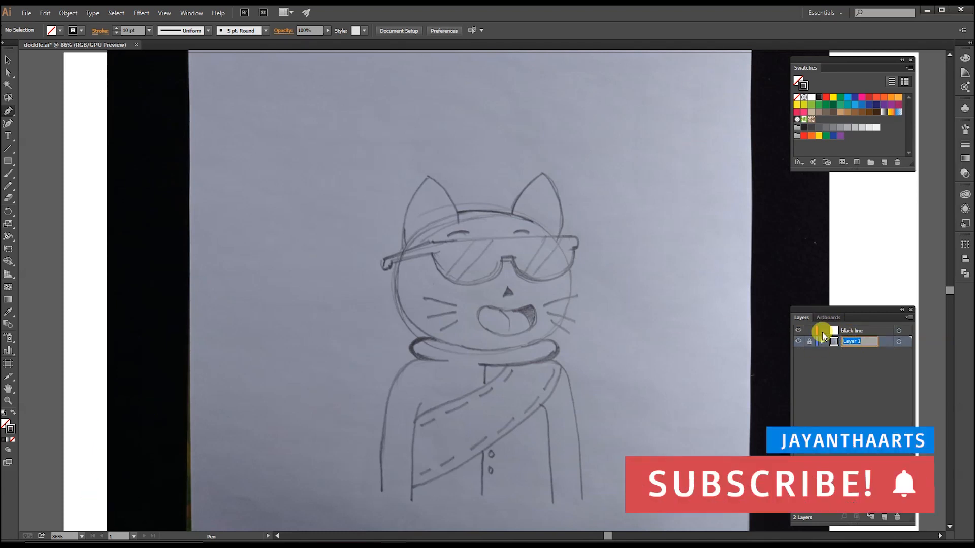
pyautogui.write('etch')
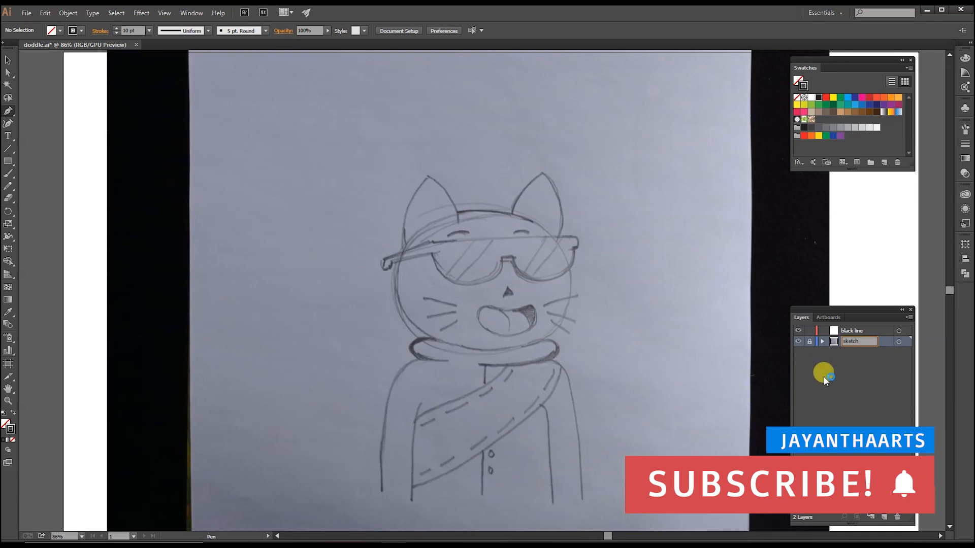
# - Unlock the sketch layer, reduce the opacity of the placed cat drawing so it looks faded, and lock the layer again
pyautogui.click(855, 330)
pyautogui.click(810, 341)
pyautogui.click(845, 342)
pyautogui.click(328, 30)
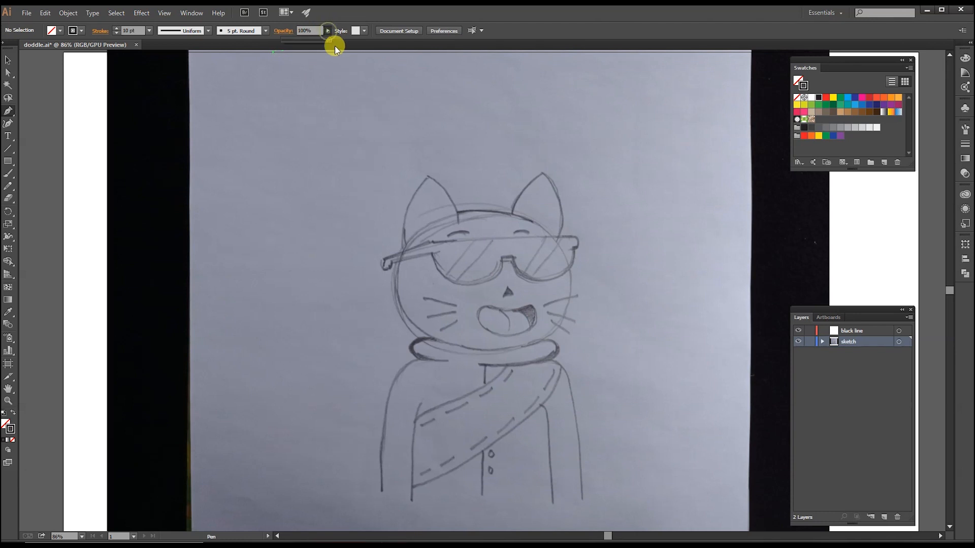
pyautogui.press('v')
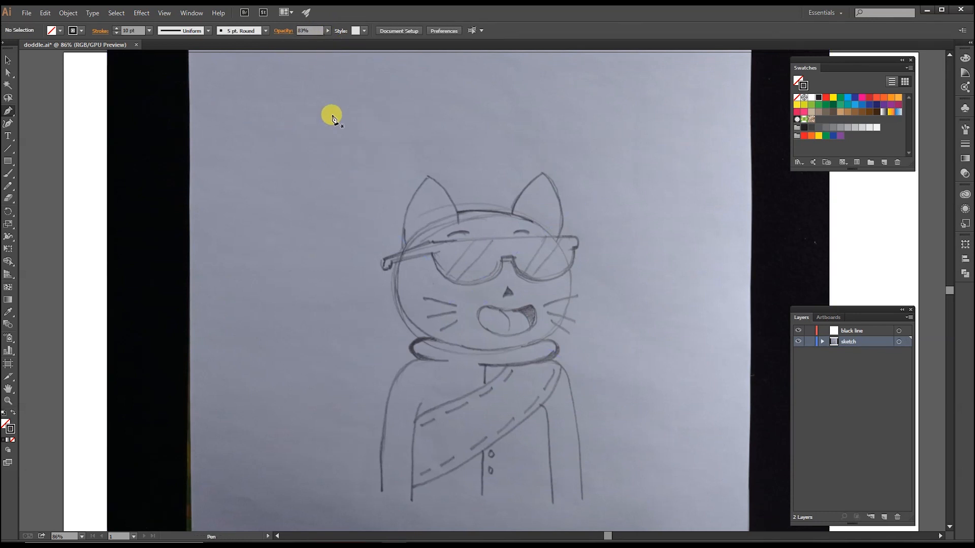
pyautogui.click(369, 166)
pyautogui.click(384, 30)
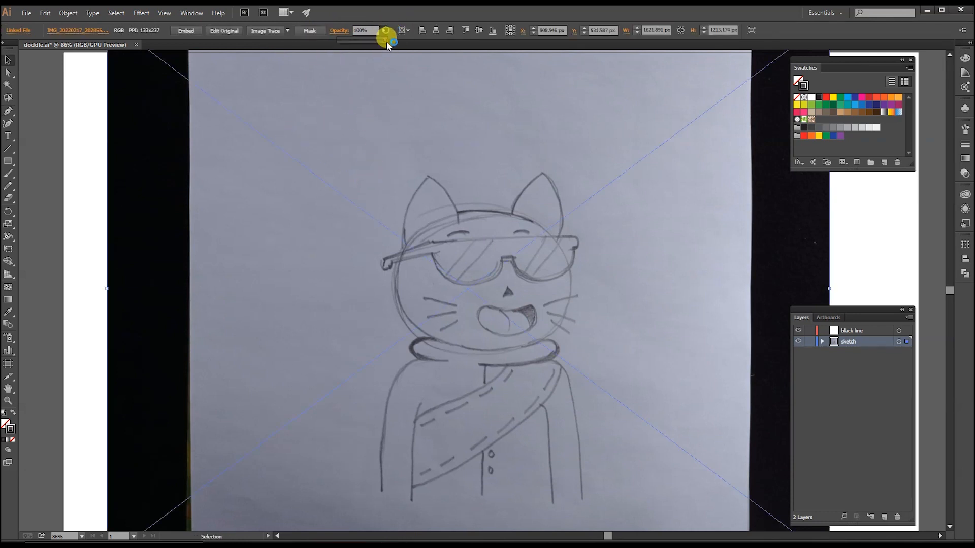
pyautogui.click(370, 40)
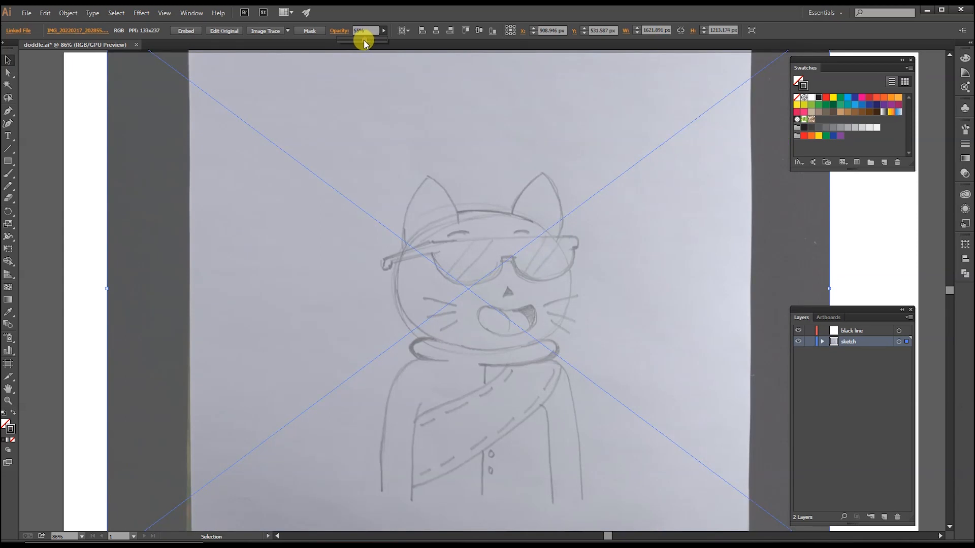
pyautogui.moveTo(365, 44); pyautogui.dragTo(358, 39)
pyautogui.click(810, 341)
# - On the black line layer, trace the left ear and the head outline around the chin to the right forehead with the Pen tool
pyautogui.click(864, 331)
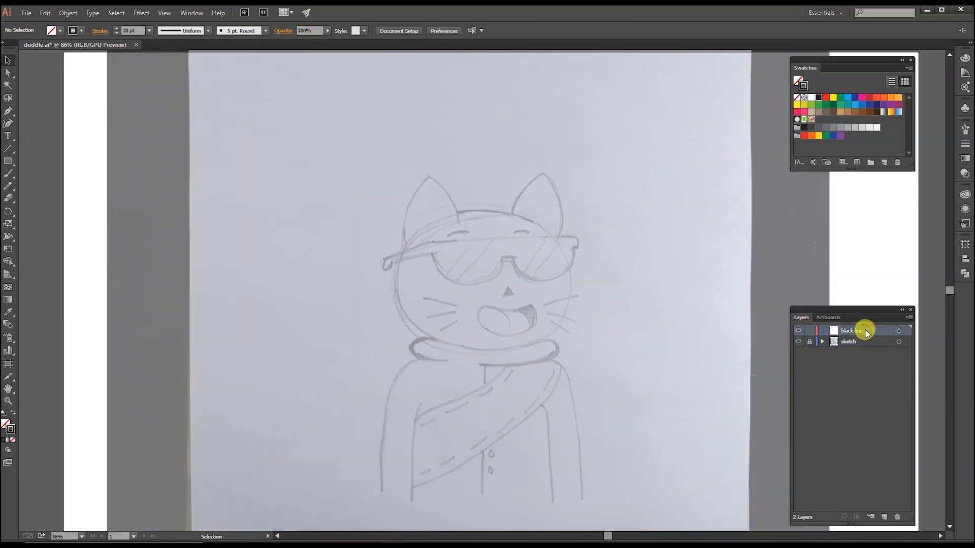
pyautogui.click(8, 111)
pyautogui.click(458, 223)
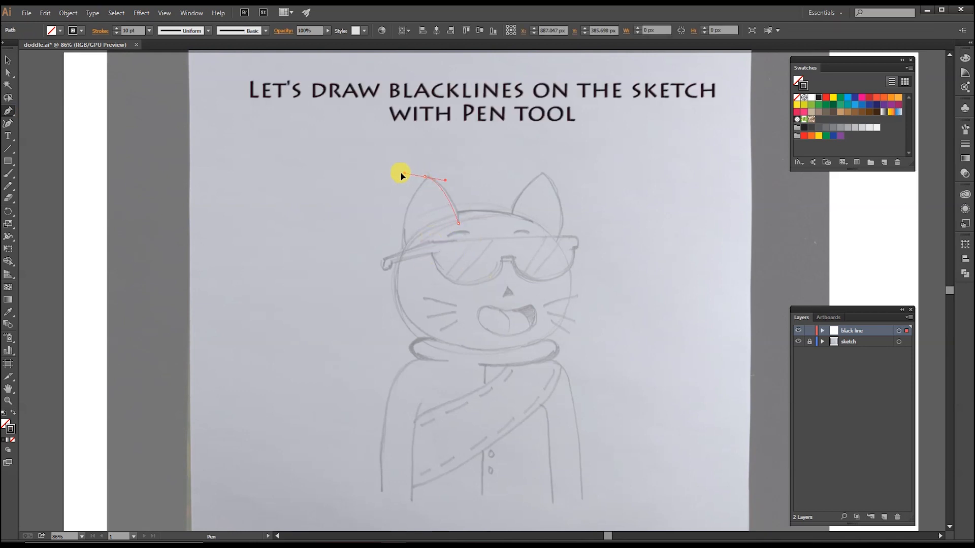
pyautogui.moveTo(390, 175); pyautogui.dragTo(412, 294)
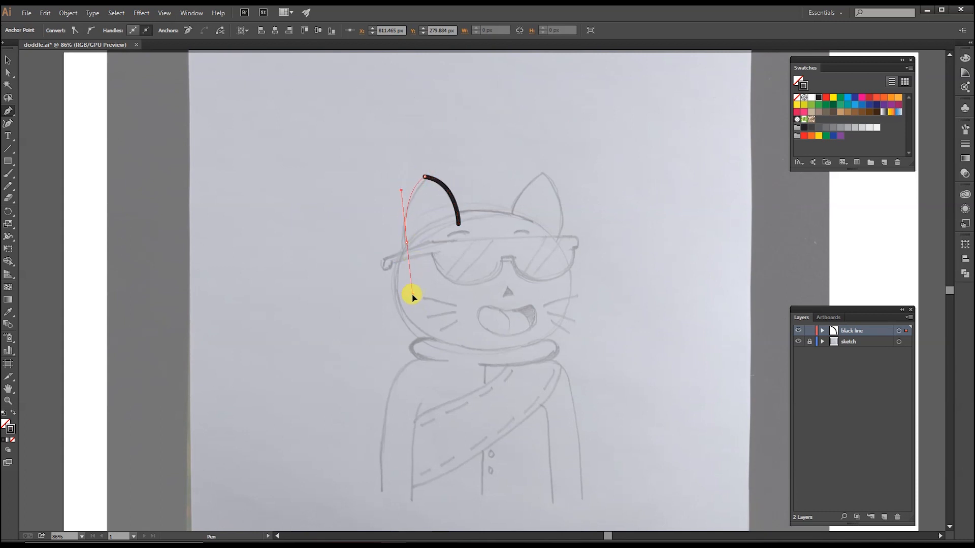
pyautogui.moveTo(409, 244); pyautogui.dragTo(399, 303)
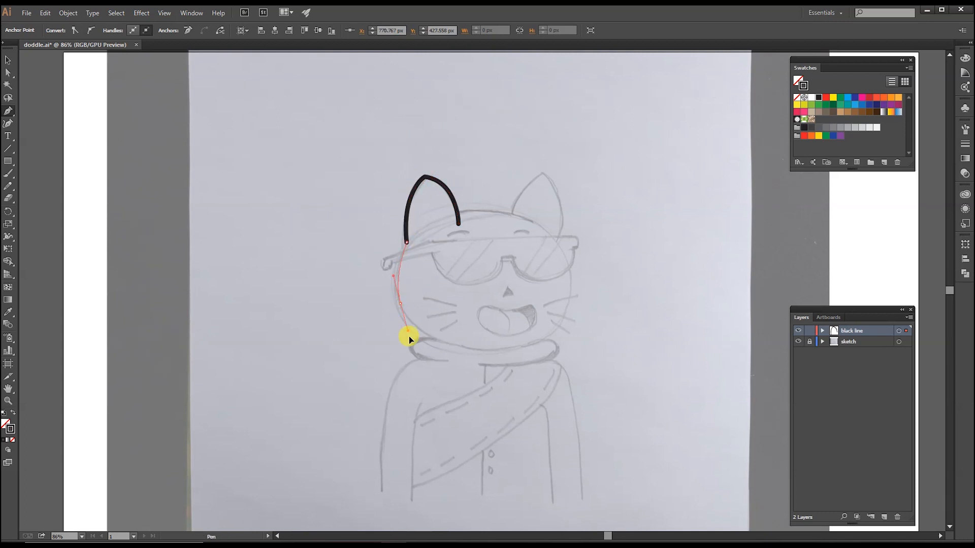
pyautogui.moveTo(414, 344); pyautogui.dragTo(413, 342)
pyautogui.moveTo(491, 349); pyautogui.dragTo(537, 349)
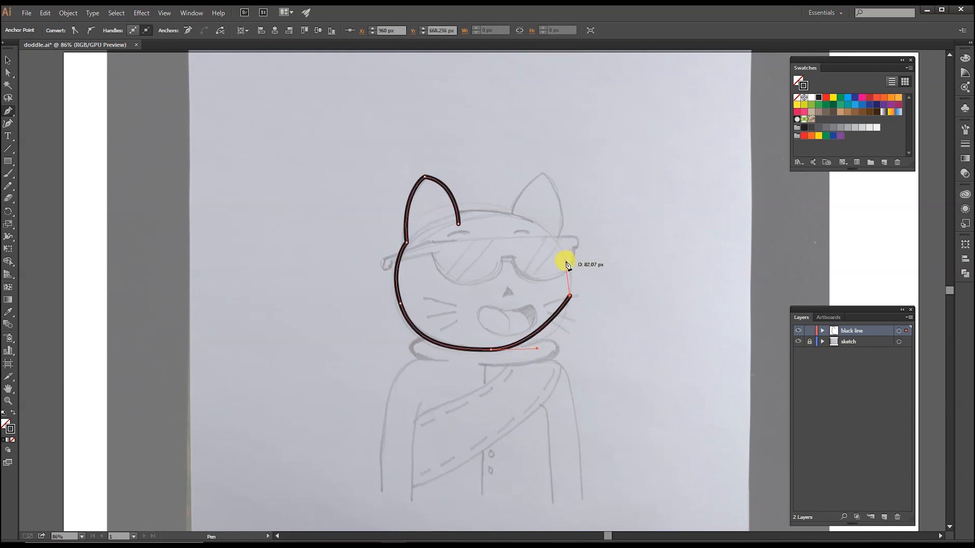
pyautogui.moveTo(572, 293); pyautogui.dragTo(571, 256)
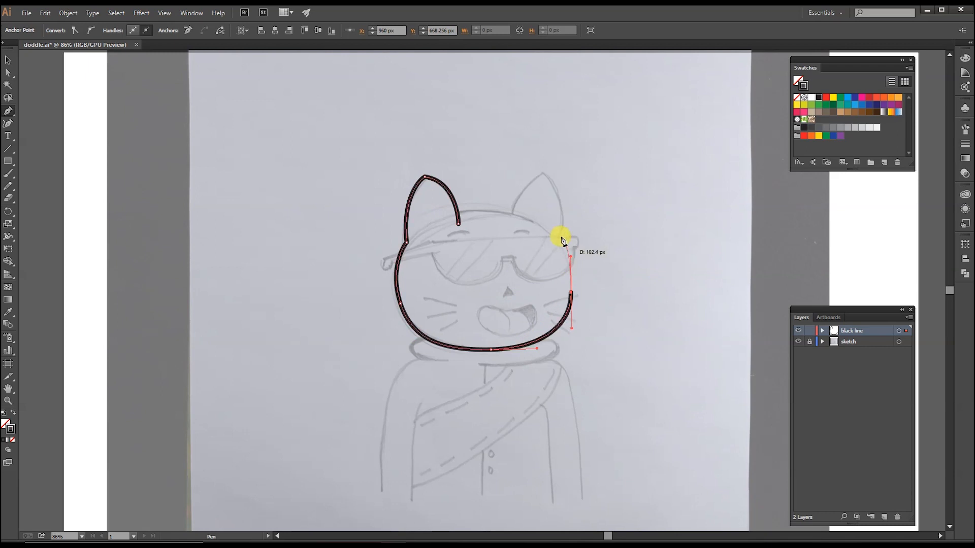
pyautogui.moveTo(537, 224); pyautogui.dragTo(515, 217)
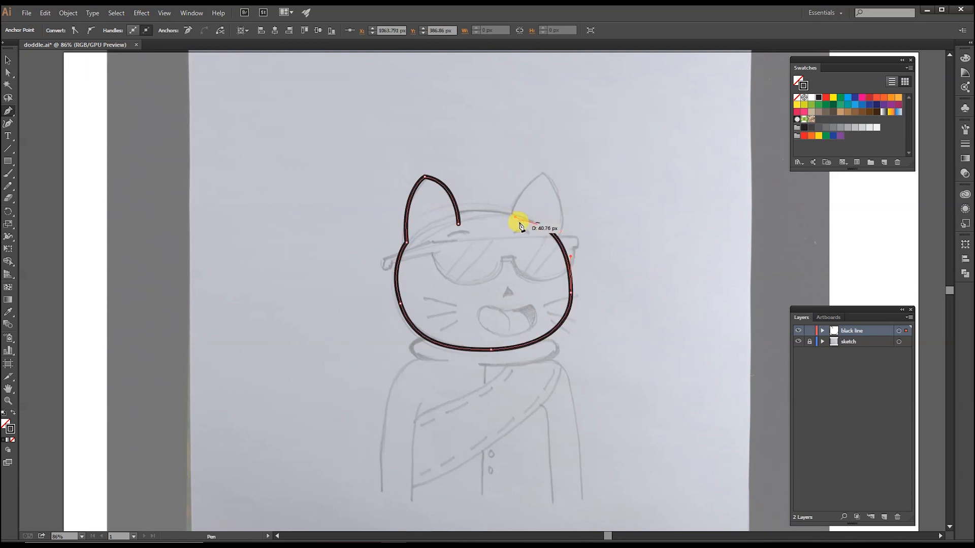
# - Refine the head outline's anchor points and handles along the cheeks, chin and right forehead to smooth the curve
pyautogui.click(8, 73)
pyautogui.click(401, 305)
pyautogui.click(490, 349)
pyautogui.moveTo(537, 349); pyautogui.dragTo(540, 352)
pyautogui.moveTo(445, 347); pyautogui.dragTo(459, 352)
pyautogui.moveTo(572, 328); pyautogui.dragTo(541, 350)
pyautogui.moveTo(561, 237); pyautogui.dragTo(565, 241)
pyautogui.moveTo(519, 216); pyautogui.dragTo(515, 227)
pyautogui.click(591, 195)
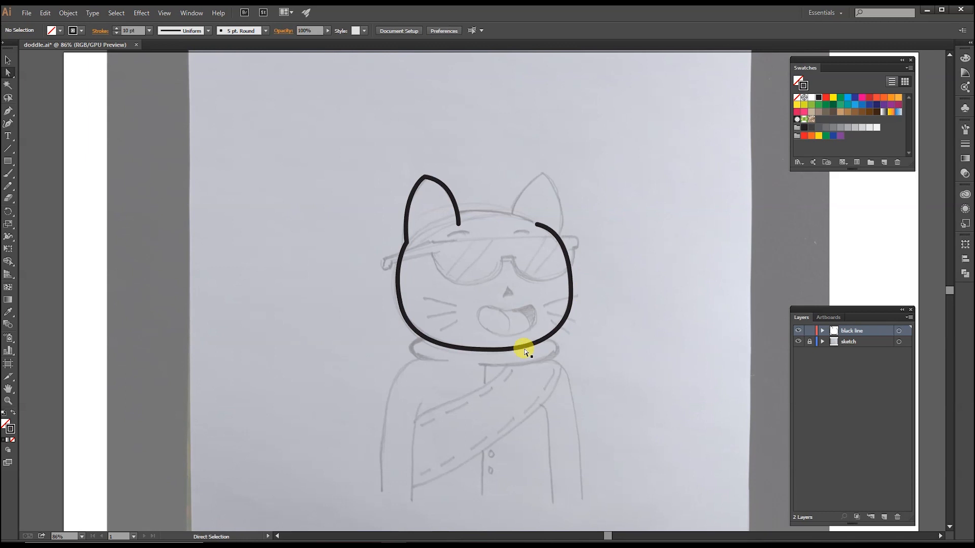
# - Trace the curved top of the head between the two ears with the Pen tool
pyautogui.click(7, 110)
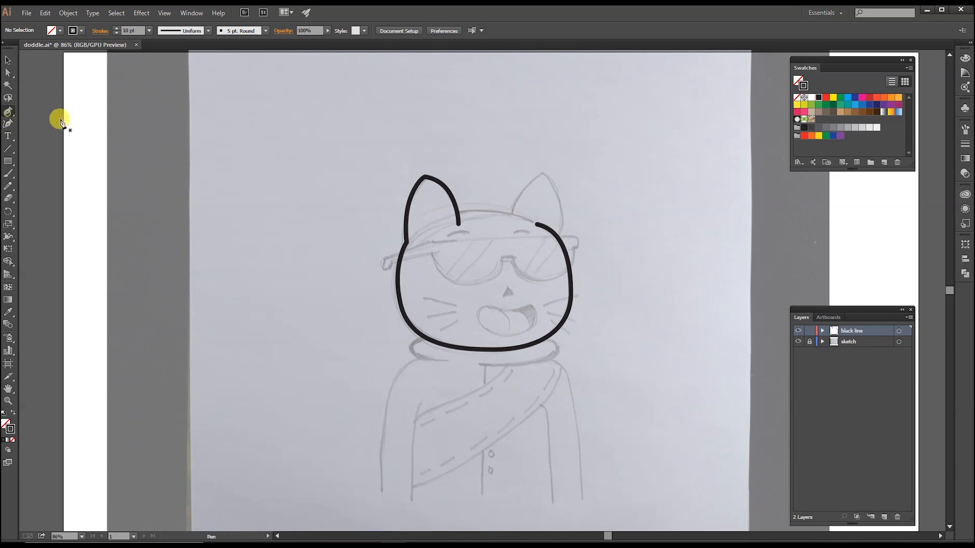
pyautogui.click(522, 217)
pyautogui.moveTo(460, 212); pyautogui.dragTo(435, 215)
pyautogui.click(7, 73)
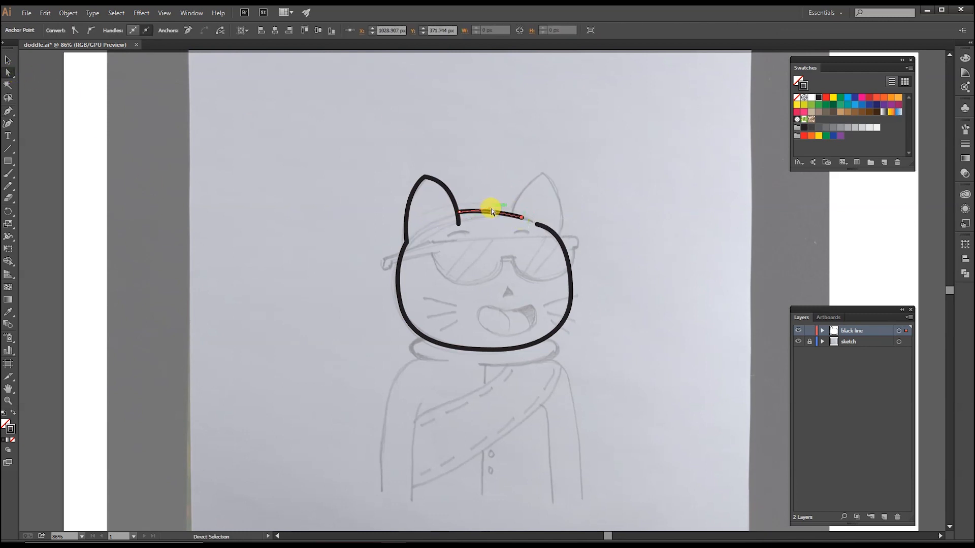
pyautogui.click(572, 106)
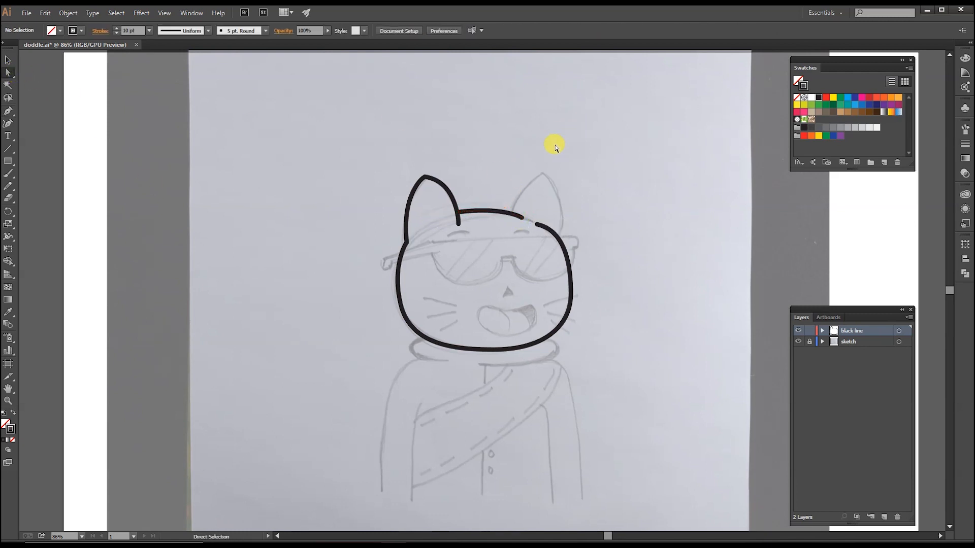
# - Trace the right ear as a pointed curve from the top of the head down to the side of the face
pyautogui.click(8, 110)
pyautogui.click(513, 213)
pyautogui.moveTo(542, 174); pyautogui.dragTo(561, 172)
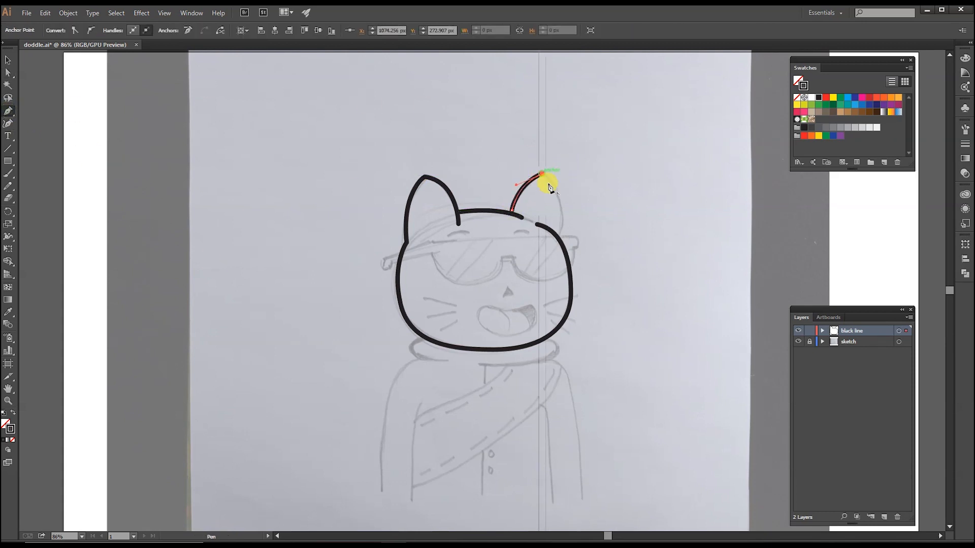
pyautogui.moveTo(557, 237)
pyautogui.mouseDown()
pyautogui.moveTo(535, 282)
pyautogui.moveTo(542, 274)
pyautogui.mouseUp()
pyautogui.click(8, 73)
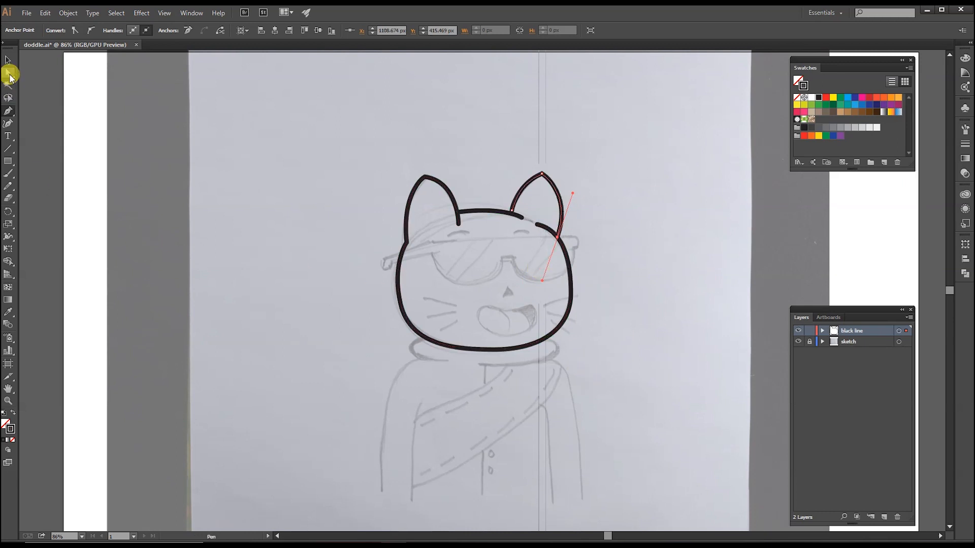
pyautogui.click(172, 222)
# - Trace the sunglasses as one closed outline, including the left temple arm, both lenses, the bridge and the straight top edge
pyautogui.click(8, 111)
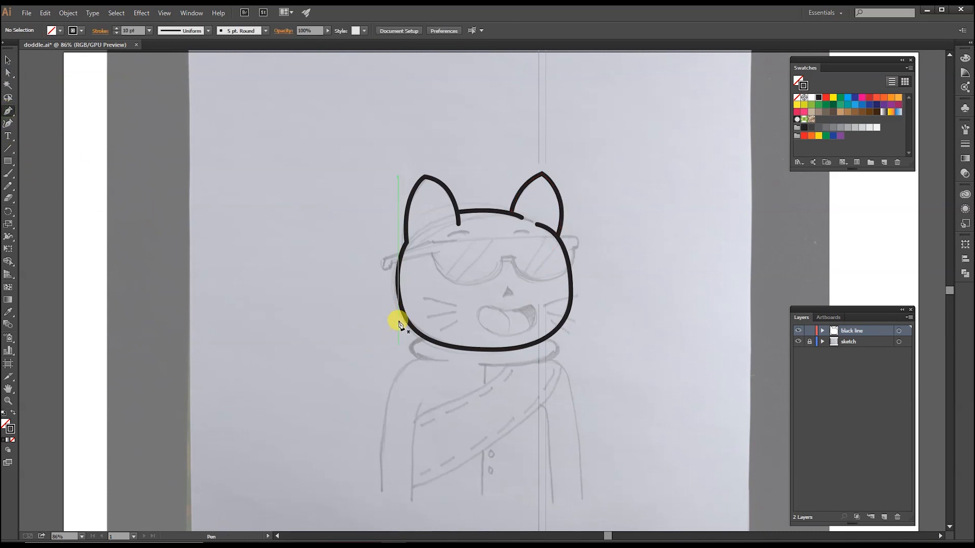
pyautogui.moveTo(384, 262); pyautogui.dragTo(431, 258)
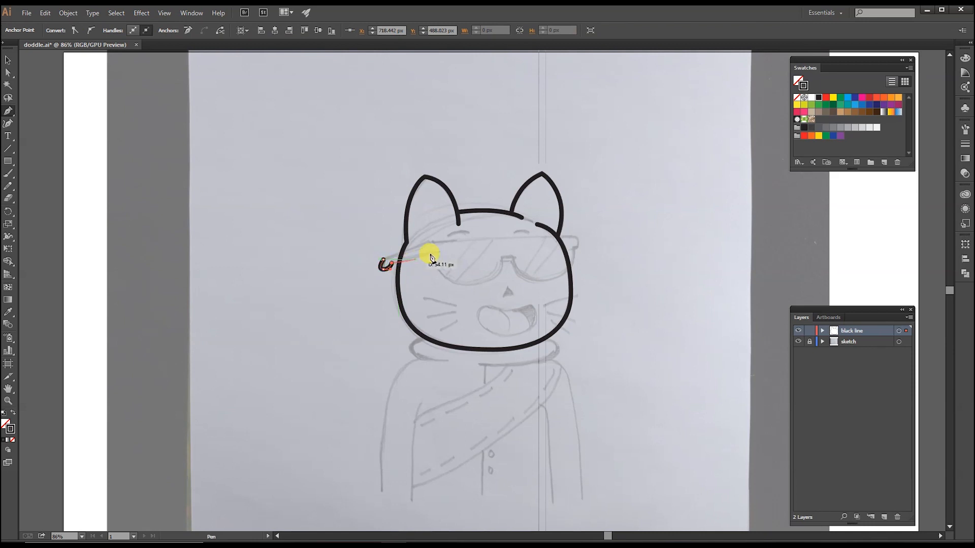
pyautogui.moveTo(468, 285); pyautogui.dragTo(580, 237)
pyautogui.click(574, 237)
pyautogui.click(430, 241)
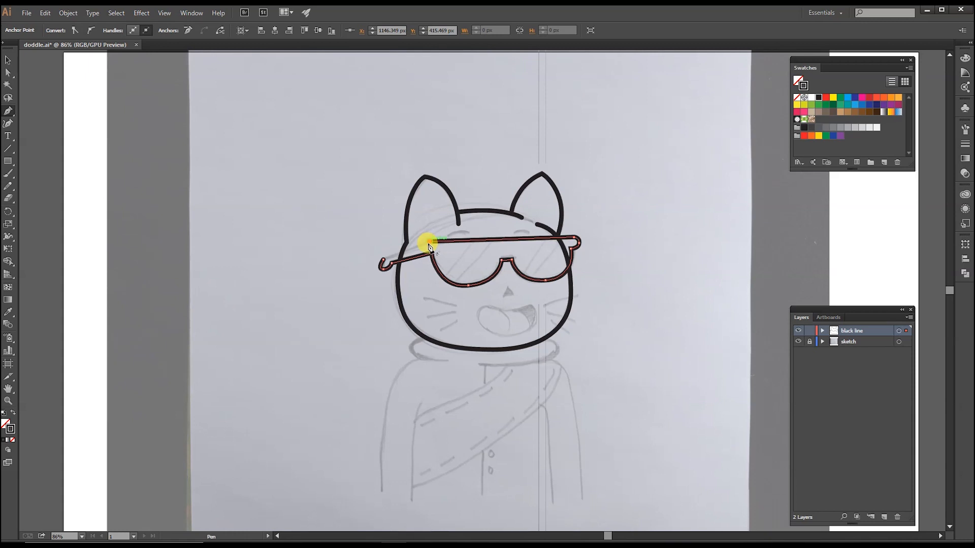
pyautogui.click(382, 261)
# - Adjust the sunglasses outline's anchor points at the left lens and the temple tip, and save the document
pyautogui.click(8, 73)
pyautogui.click(466, 285)
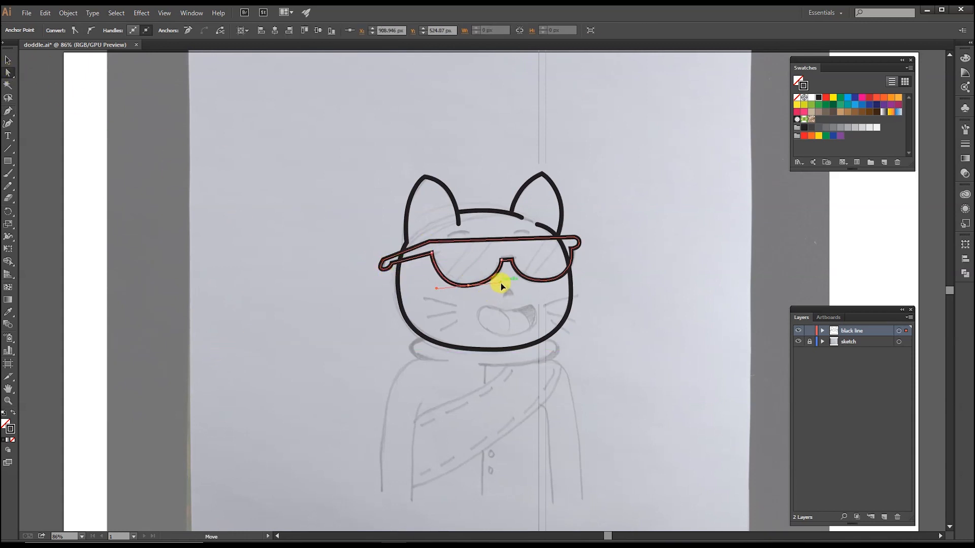
pyautogui.click(383, 269)
pyautogui.scroll(1, 364, 268)
pyautogui.moveTo(361, 270); pyautogui.dragTo(364, 259)
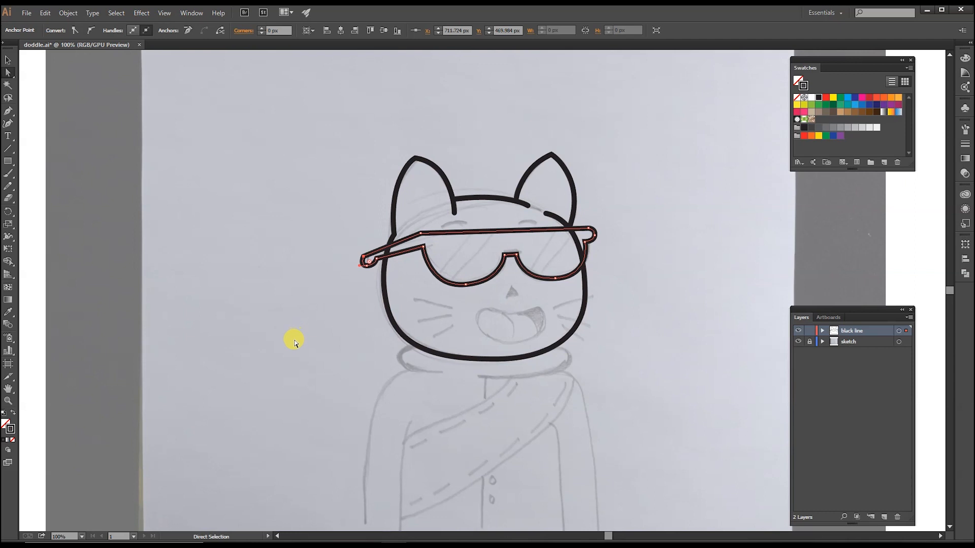
pyautogui.click(291, 343)
pyautogui.hotkey('ctrl', 's')
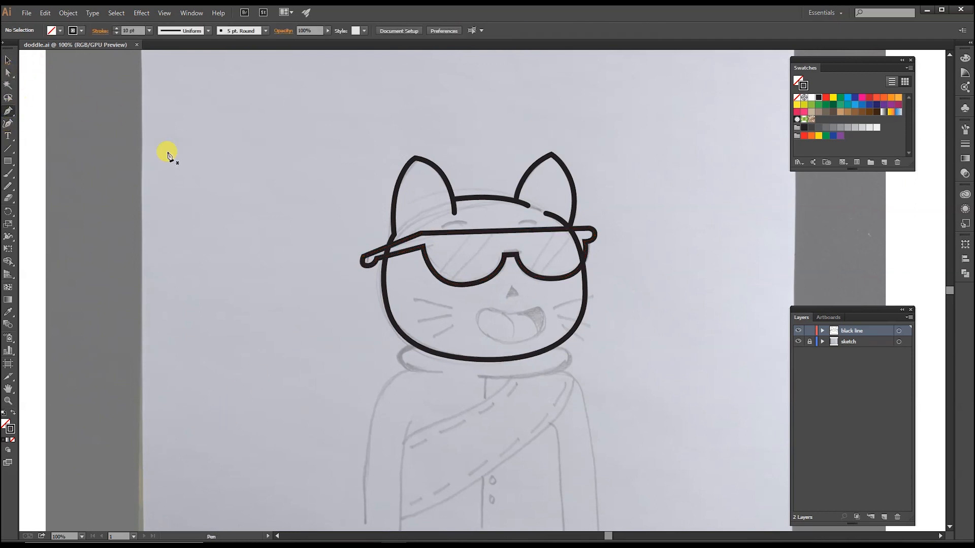
# - Trace the rounded left part of the collar below the chin and refine its curve
pyautogui.moveTo(450, 350); pyautogui.dragTo(377, 297)
pyautogui.click(414, 249)
pyautogui.press('a')
pyautogui.moveTo(400, 256); pyautogui.dragTo(401, 261)
pyautogui.moveTo(400, 255); pyautogui.dragTo(374, 279)
pyautogui.click(351, 303)
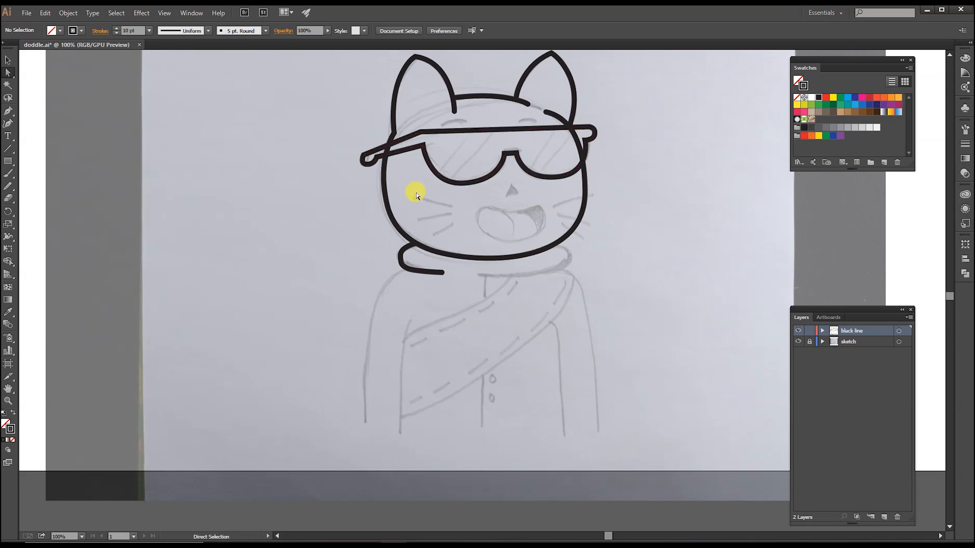
# - Trace the rounded right part of the collar up to the chin line and check its lower anchor point
pyautogui.click(7, 111)
pyautogui.click(477, 277)
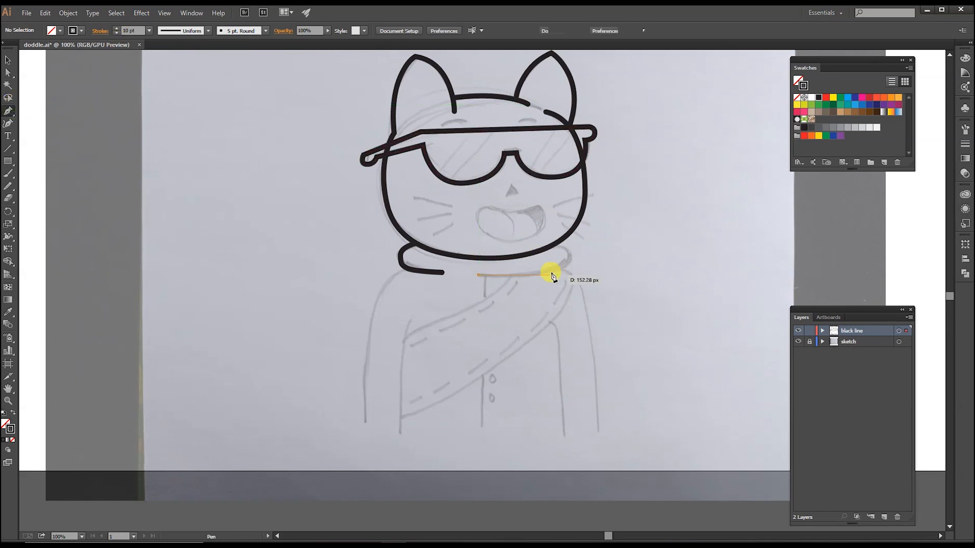
pyautogui.moveTo(539, 275)
pyautogui.mouseDown()
pyautogui.moveTo(570, 267)
pyautogui.moveTo(573, 255)
pyautogui.moveTo(546, 249)
pyautogui.moveTo(561, 276)
pyautogui.moveTo(568, 247)
pyautogui.mouseUp()
pyautogui.press('a')
pyautogui.click(538, 276)
pyautogui.click(635, 199)
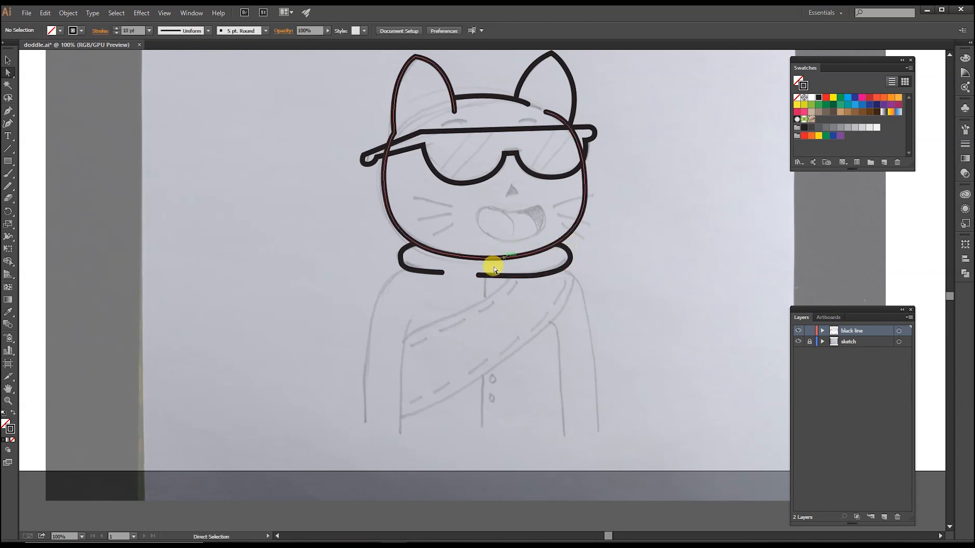
# - Move the open inner ends of both collar lines slightly downward
pyautogui.click(479, 275)
pyautogui.moveTo(478, 277); pyautogui.dragTo(478, 282)
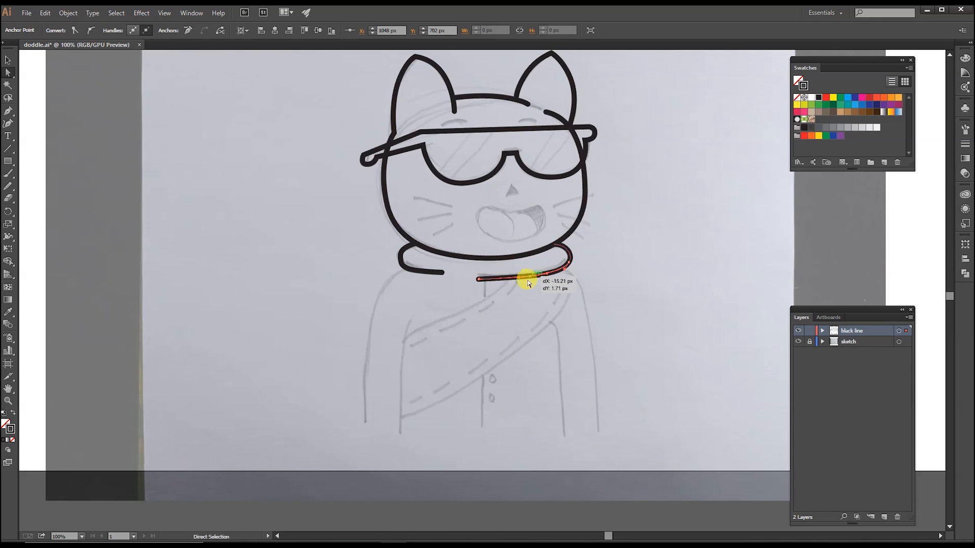
pyautogui.click(641, 234)
pyautogui.moveTo(443, 273); pyautogui.dragTo(443, 277)
pyautogui.click(365, 352)
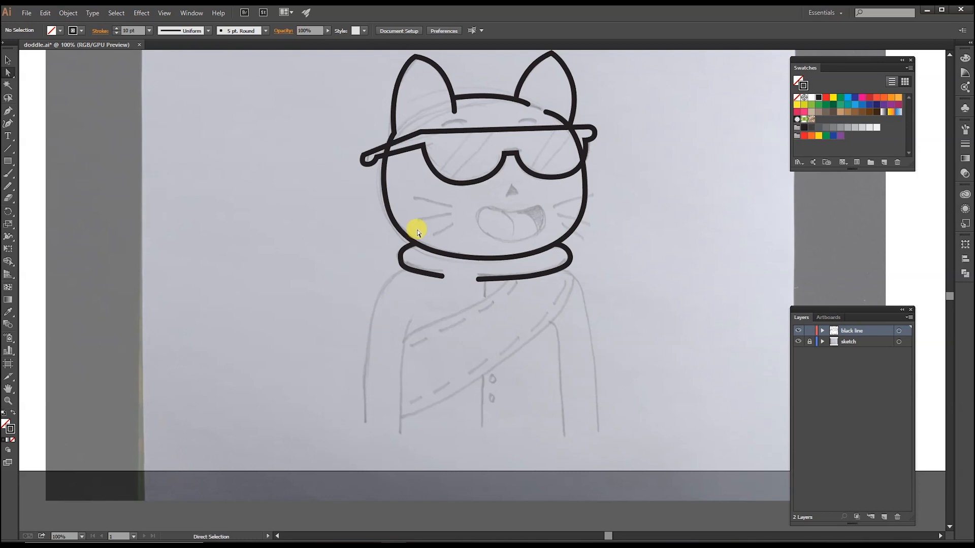
# - Trace the outer line of the left arm from its lower end up to the collar and refine the shoulder curve
pyautogui.click(8, 111)
pyautogui.click(365, 423)
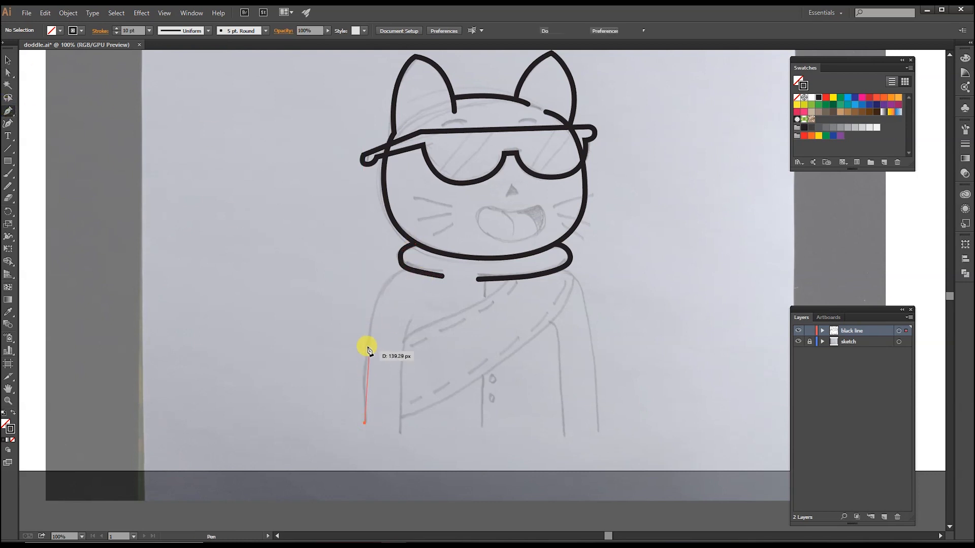
pyautogui.click(368, 345)
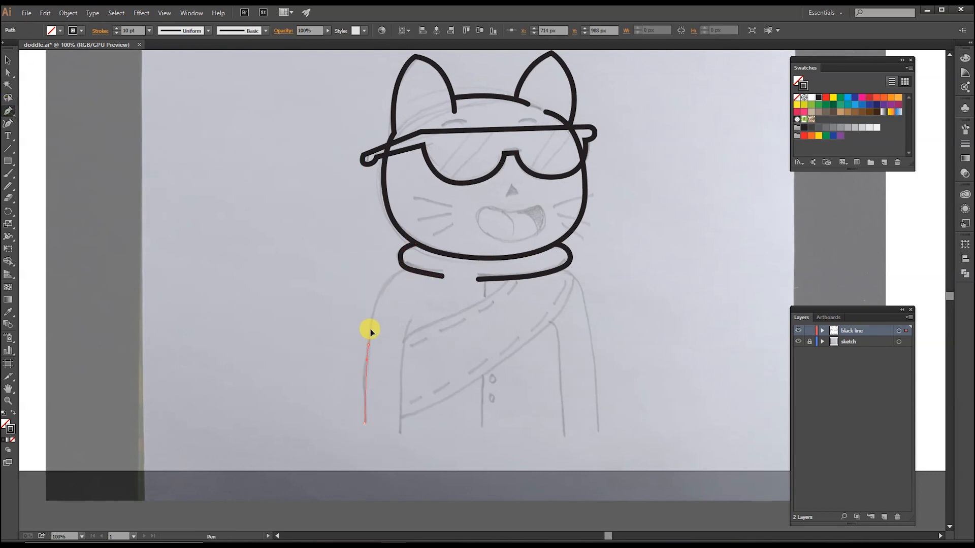
pyautogui.click(407, 269)
pyautogui.press('a')
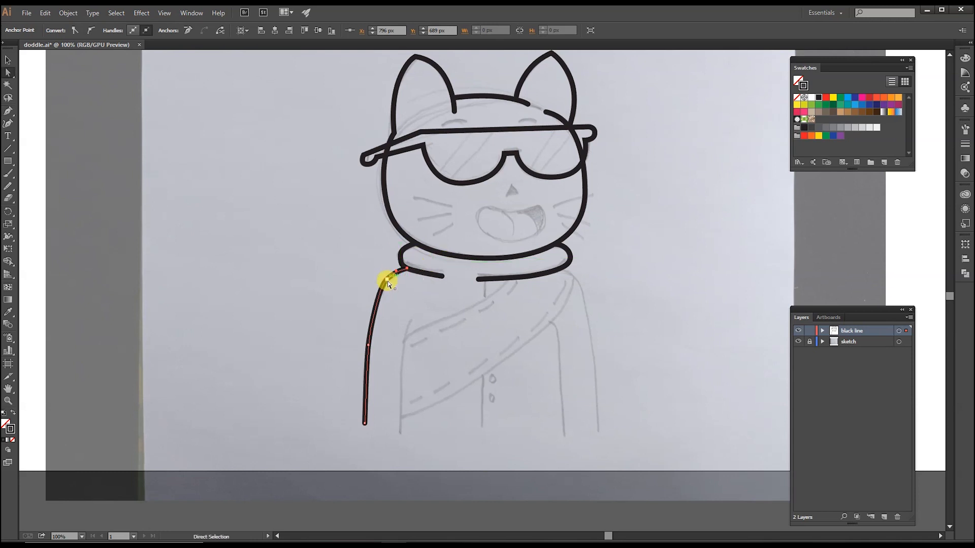
pyautogui.moveTo(375, 295); pyautogui.dragTo(376, 295)
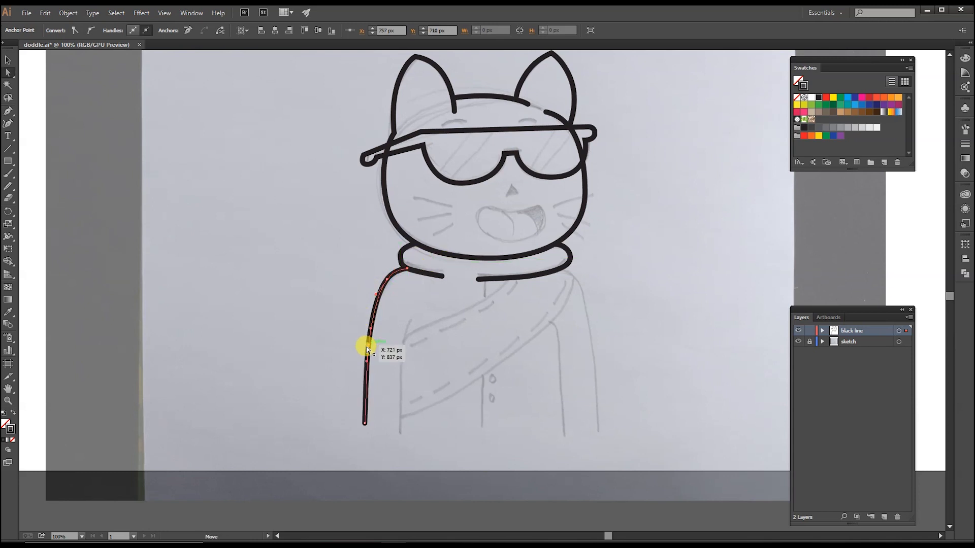
pyautogui.click(326, 384)
# - Trace the outer line of the right arm from its lower end up to the collar and refine the shoulder curve
pyautogui.click(8, 110)
pyautogui.click(597, 434)
pyautogui.moveTo(592, 332)
pyautogui.mouseDown()
pyautogui.moveTo(561, 274)
pyautogui.moveTo(523, 273)
pyautogui.moveTo(529, 260)
pyautogui.mouseUp()
pyautogui.press('Escape')
pyautogui.press('a')
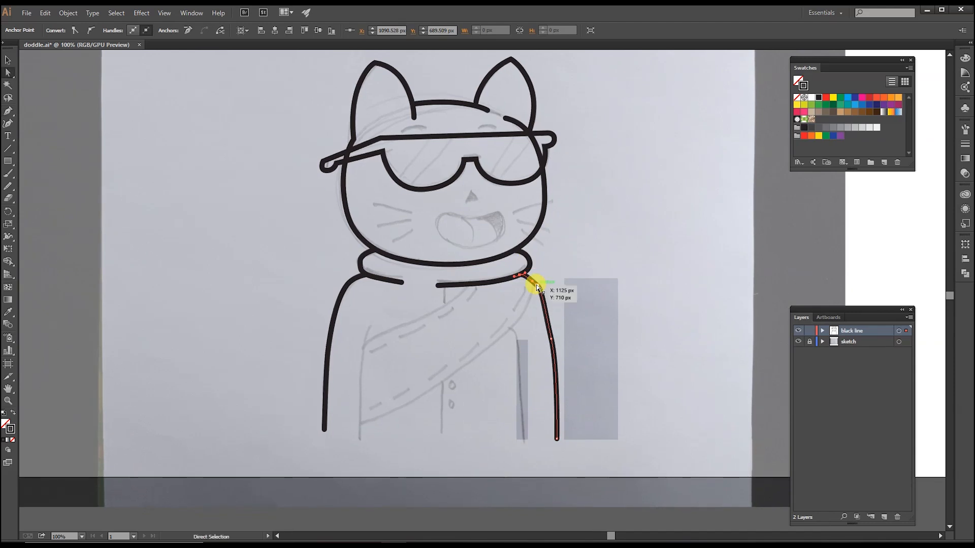
pyautogui.moveTo(543, 293); pyautogui.dragTo(548, 315)
pyautogui.click(575, 363)
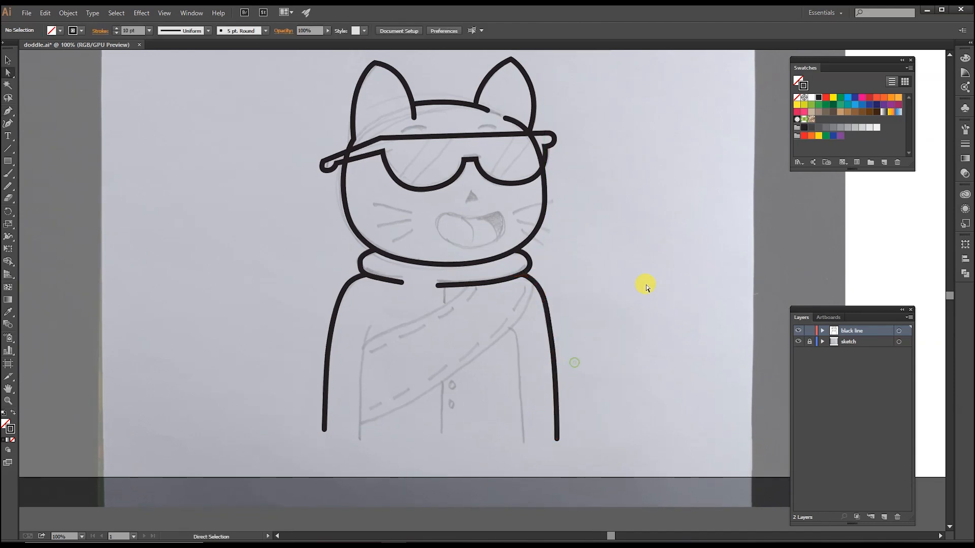
# - Trace the inner arm lines on both sides of the body, each with a short curved hook at the armpit
pyautogui.click(7, 111)
pyautogui.moveTo(369, 335); pyautogui.dragTo(362, 356)
pyautogui.click(360, 442)
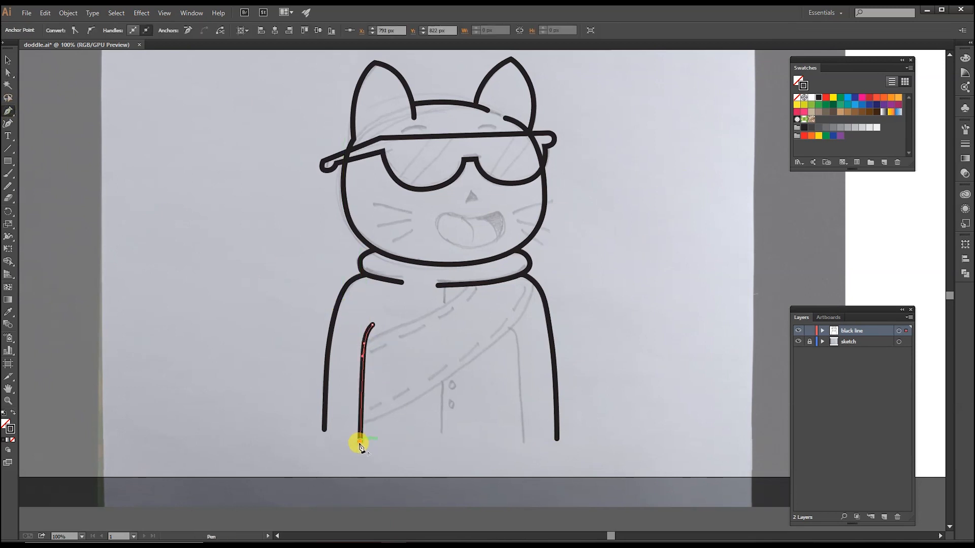
pyautogui.keyDown('ctrl'); pyautogui.click(594, 295); pyautogui.keyUp('ctrl')
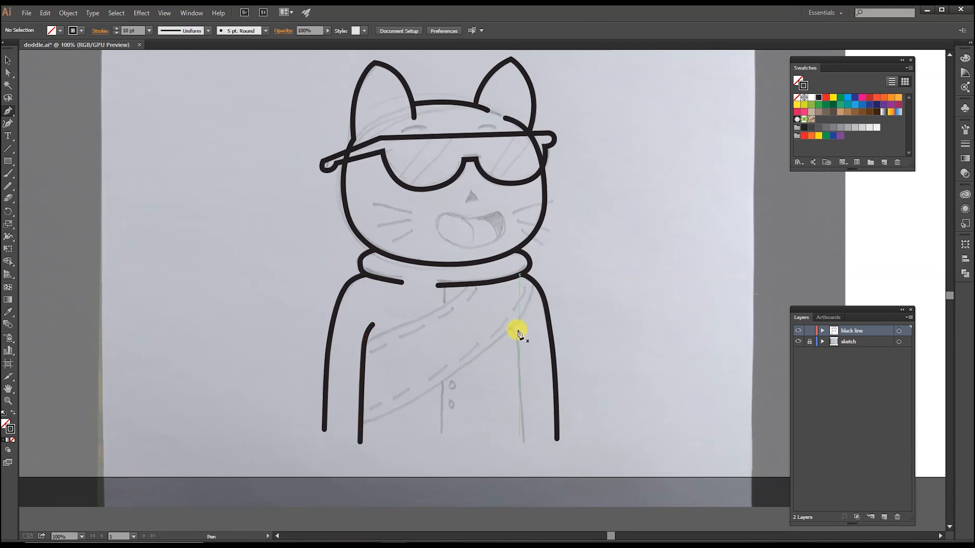
pyautogui.moveTo(516, 336); pyautogui.dragTo(517, 344)
pyautogui.click(523, 442)
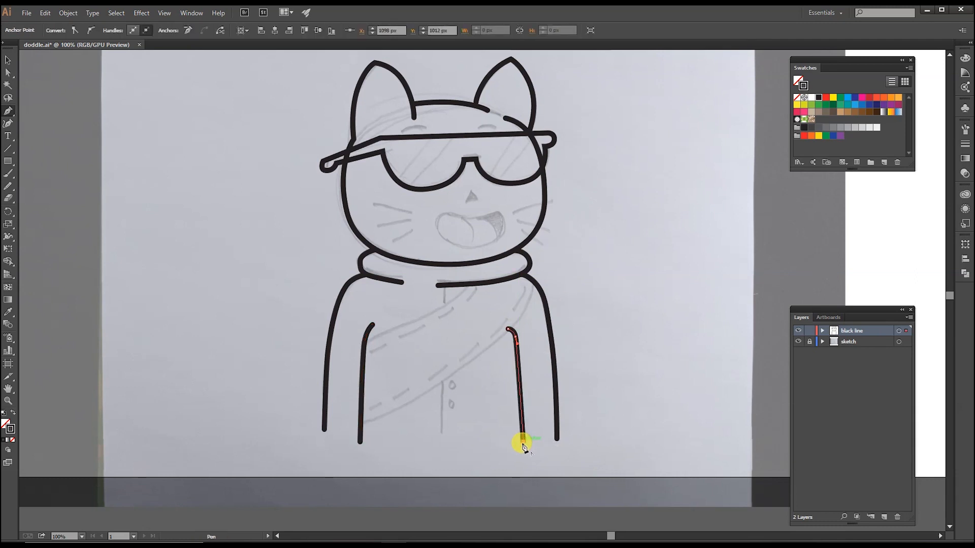
# - Trace the sash's upper edge as a curve from the collar down to the left inner arm line
pyautogui.click(468, 286)
pyautogui.moveTo(367, 344); pyautogui.dragTo(260, 389)
pyautogui.keyDown('ctrl'); pyautogui.click(585, 274); pyautogui.keyUp('ctrl')
# - Trace the sash's lower edge from the right shoulder to the left inner arm line and refine its curve
pyautogui.moveTo(499, 336); pyautogui.dragTo(463, 359)
pyautogui.moveTo(362, 420); pyautogui.dragTo(292, 440)
pyautogui.press('a')
pyautogui.click(499, 337)
pyautogui.moveTo(464, 360); pyautogui.dragTo(468, 365)
pyautogui.moveTo(428, 405); pyautogui.dragTo(416, 409)
pyautogui.click(604, 275)
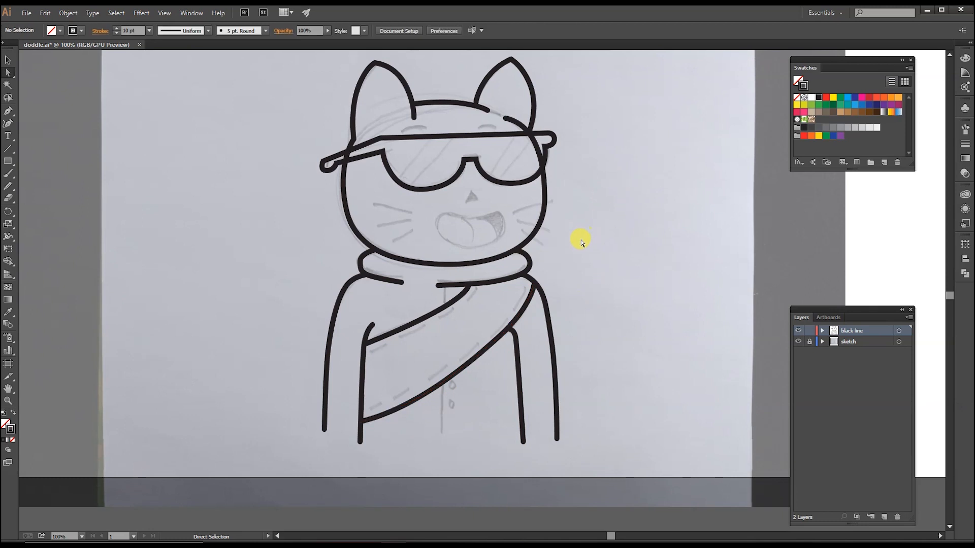
# - Draw the shirt's vertical front line in two pieces, one above the sash and one below it
pyautogui.click(8, 111)
pyautogui.moveTo(442, 286); pyautogui.dragTo(440, 312)
pyautogui.click(443, 381)
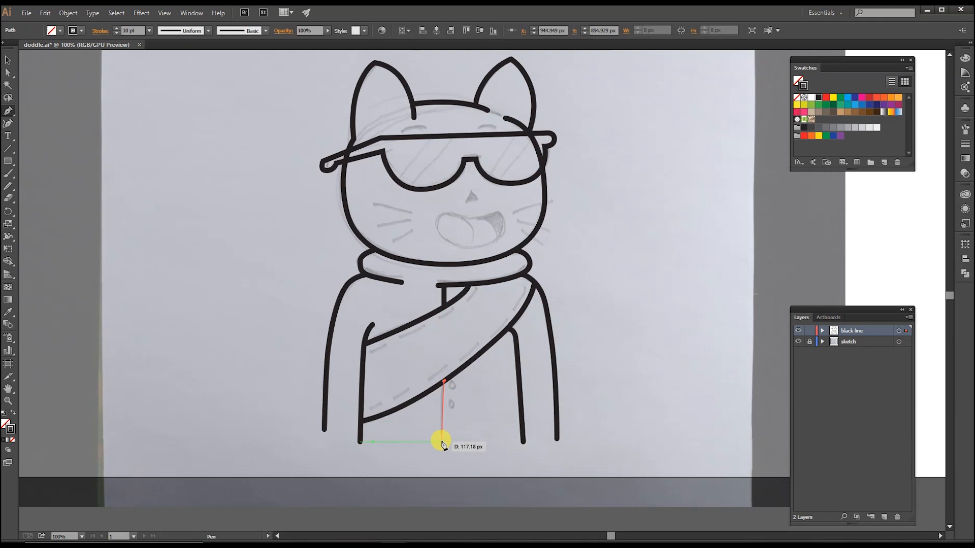
pyautogui.click(444, 442)
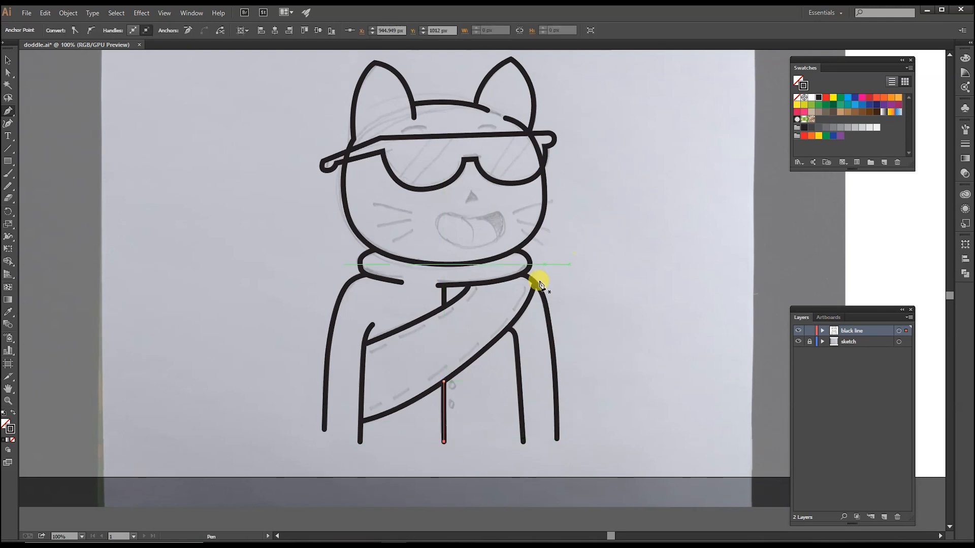
# - Trace the short stitch dashes along the sash's upper edge
pyautogui.moveTo(467, 298)
pyautogui.mouseDown()
pyautogui.moveTo(439, 323)
pyautogui.moveTo(369, 352)
pyautogui.mouseUp()
pyautogui.press('Escape')
pyautogui.click(395, 338)
pyautogui.press('Escape')
# - Trace the short stitch dashes along the sash's lower edge from the right shoulder to the left arm
pyautogui.moveTo(523, 288); pyautogui.dragTo(494, 331)
pyautogui.press('Escape')
pyautogui.moveTo(495, 329); pyautogui.dragTo(468, 353)
pyautogui.press('Escape')
pyautogui.moveTo(462, 362); pyautogui.dragTo(405, 397)
pyautogui.click(456, 360)
pyautogui.press('Escape')
pyautogui.click(427, 381)
pyautogui.press('Escape')
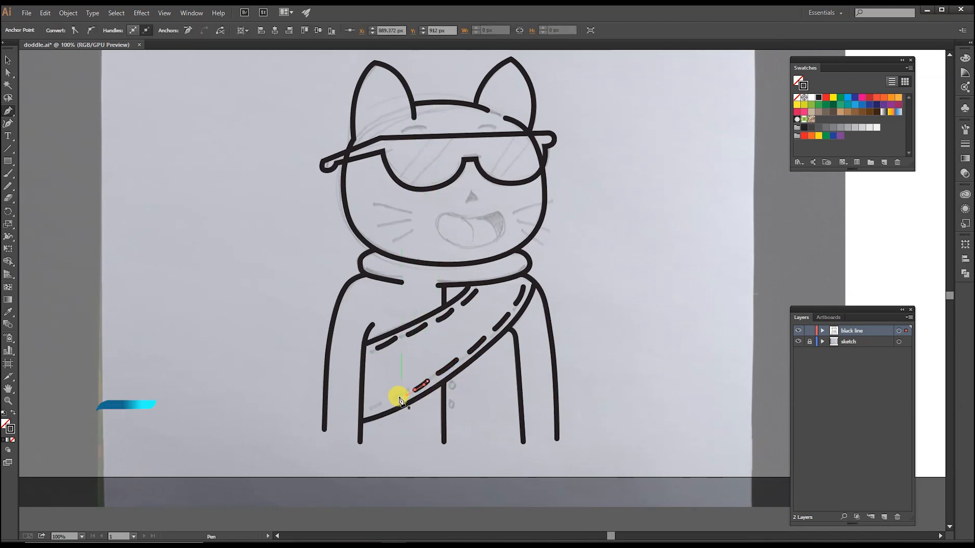
pyautogui.click(398, 397)
pyautogui.click(381, 409)
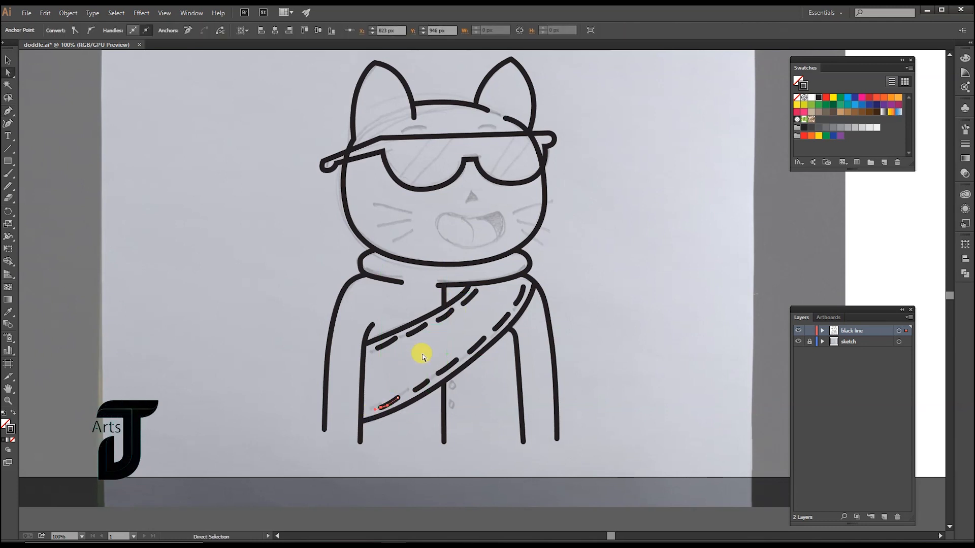
# - Adjust the position and shape of single stitch dashes on both sash edges for even spacing
pyautogui.moveTo(412, 392); pyautogui.dragTo(412, 393)
pyautogui.click(594, 299)
pyautogui.click(452, 311)
pyautogui.moveTo(445, 318); pyautogui.dragTo(455, 318)
pyautogui.click(588, 247)
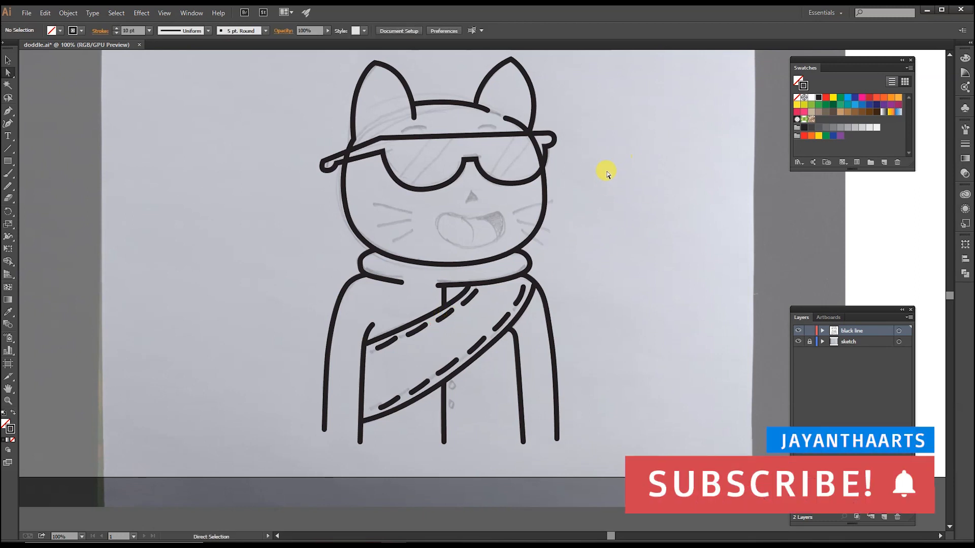
# - Trace the open mouth as a closed curved outline
pyautogui.click(7, 111)
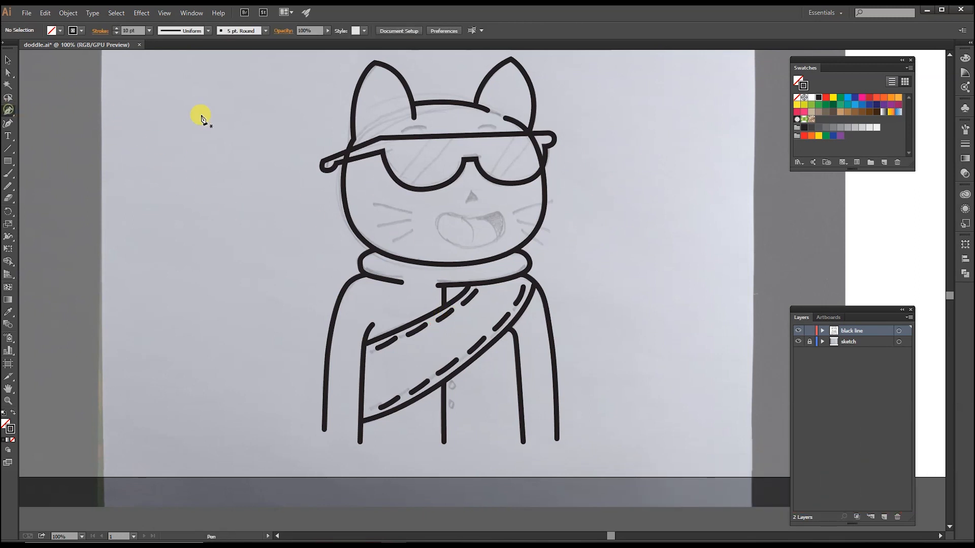
pyautogui.click(440, 232)
pyautogui.moveTo(446, 214); pyautogui.dragTo(475, 251)
pyautogui.click(439, 231)
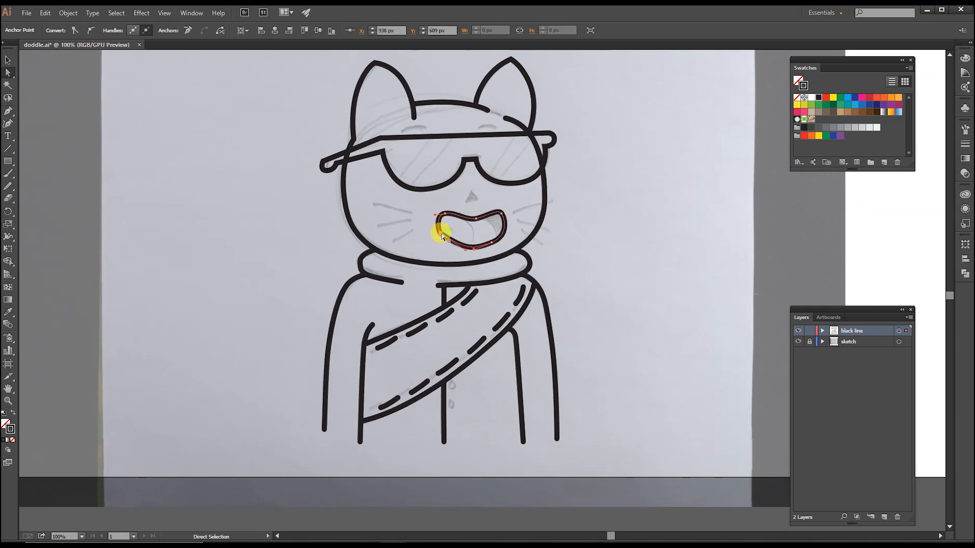
# - Refine the mouth outline by adjusting the anchor points and handles at its left, lower and right curves
pyautogui.moveTo(439, 233); pyautogui.dragTo(454, 250)
pyautogui.click(510, 235)
pyautogui.click(526, 207)
pyautogui.click(501, 214)
pyautogui.moveTo(508, 220); pyautogui.dragTo(490, 210)
pyautogui.click(523, 203)
pyautogui.moveTo(452, 245); pyautogui.dragTo(455, 248)
pyautogui.click(424, 250)
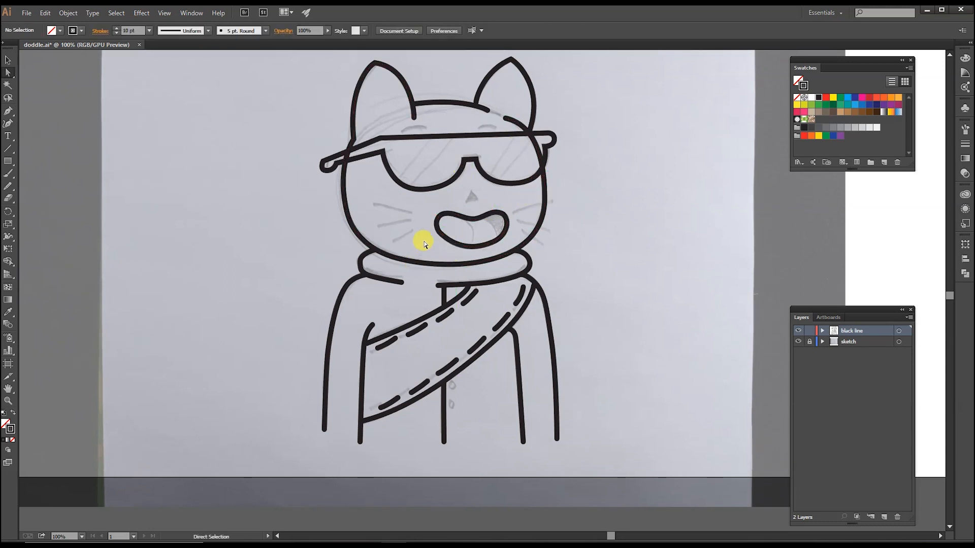
# - Draw the two curved lines inside the mouth, the tongue's right edge and its shorter centre crease
pyautogui.press('p')
pyautogui.moveTo(482, 217); pyautogui.dragTo(496, 244)
pyautogui.press('a')
pyautogui.click(579, 168)
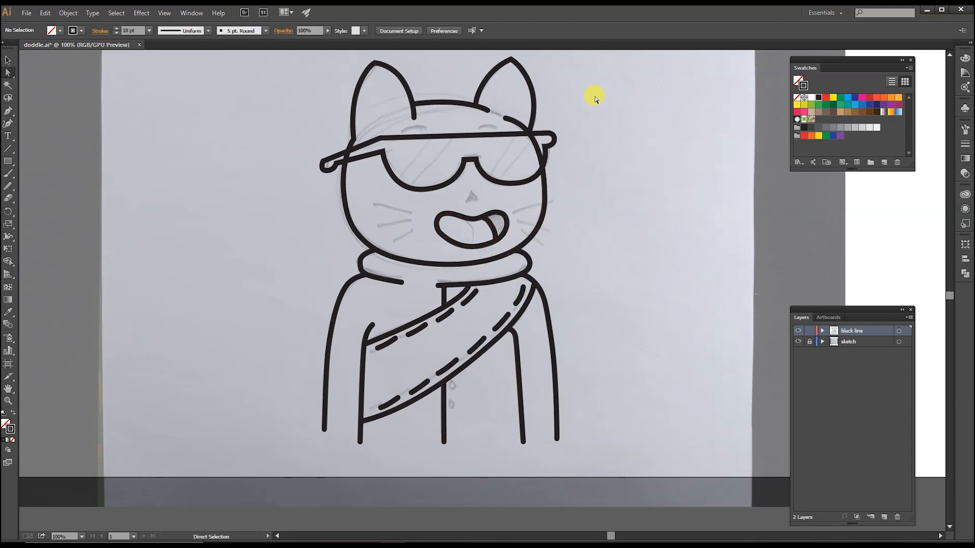
pyautogui.click(498, 233)
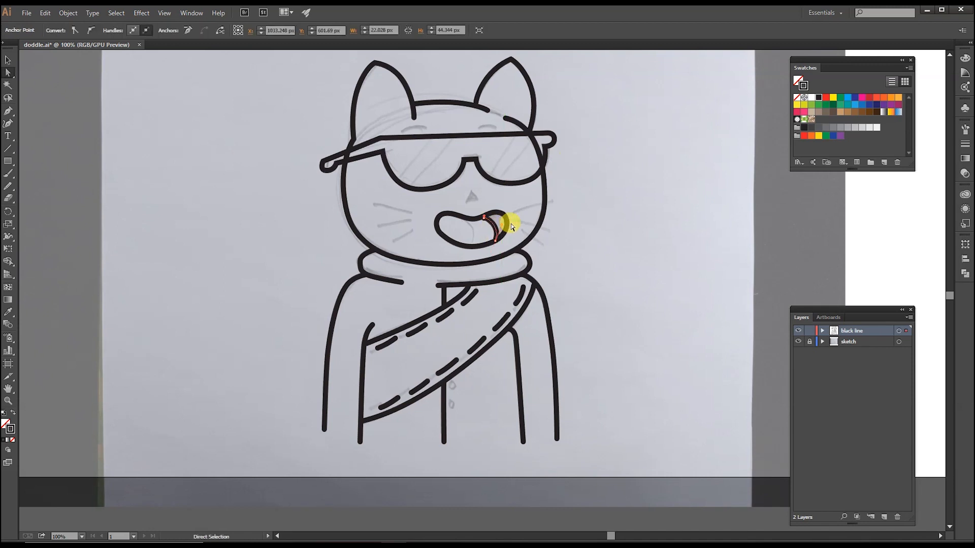
pyautogui.click(573, 198)
pyautogui.click(464, 219)
pyautogui.moveTo(471, 237); pyautogui.dragTo(469, 246)
pyautogui.keyDown('ctrl'); pyautogui.click(618, 232); pyautogui.keyUp('ctrl')
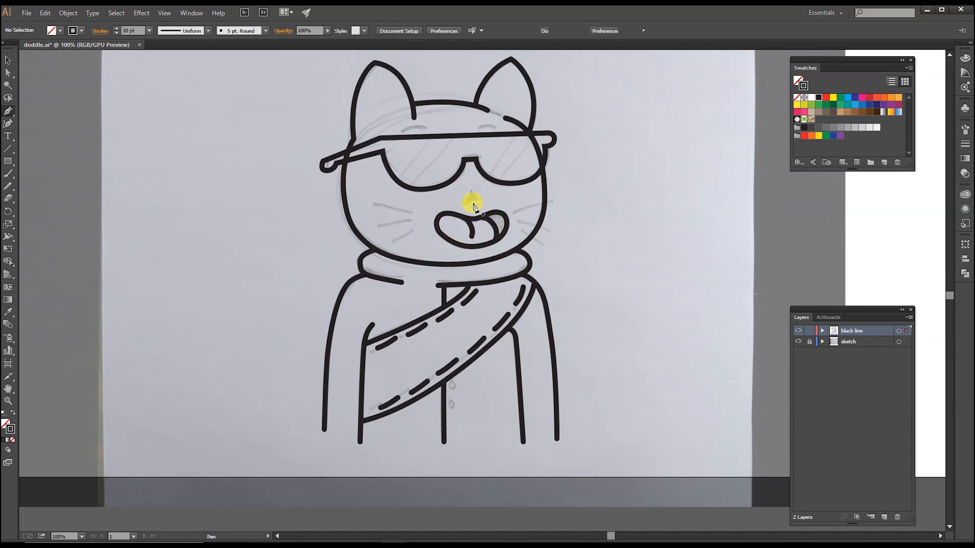
# - Draw the nose as a small closed triangle above the mouth
pyautogui.click(479, 202)
pyautogui.click(473, 190)
pyautogui.click(468, 202)
pyautogui.keyDown('ctrl'); pyautogui.click(591, 204); pyautogui.keyUp('ctrl')
# - Draw three straight whiskers on the left cheek
pyautogui.click(416, 212)
pyautogui.click(372, 202)
pyautogui.press('Escape')
pyautogui.click(411, 224)
pyautogui.click(373, 225)
pyautogui.press('Escape')
pyautogui.click(416, 237)
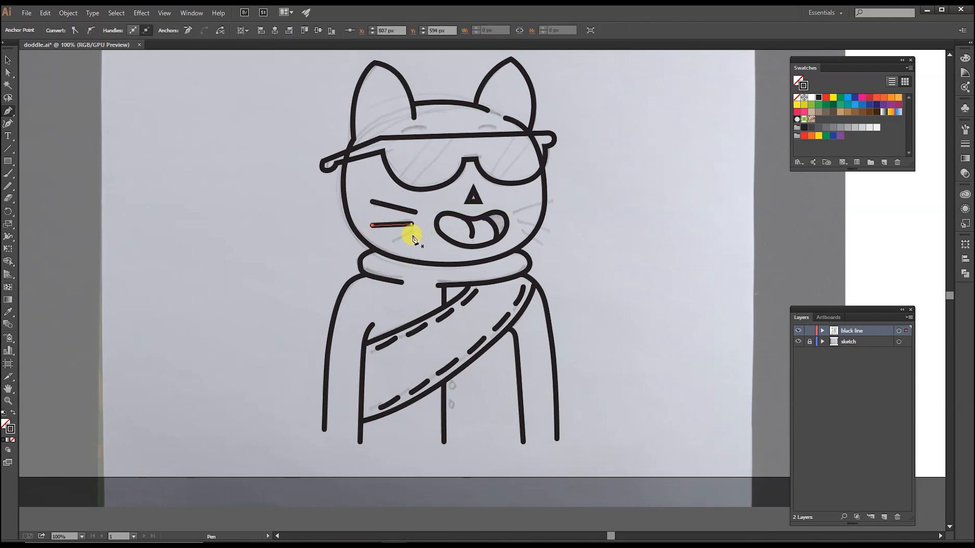
pyautogui.click(386, 247)
pyautogui.press('Escape')
# - Draw three straight whiskers on the right cheek, extending past the face outline
pyautogui.click(518, 211)
pyautogui.click(562, 194)
pyautogui.press('Escape')
pyautogui.click(520, 222)
pyautogui.click(560, 222)
pyautogui.press('Escape')
pyautogui.click(520, 232)
pyautogui.click(557, 247)
pyautogui.keyDown('ctrl'); pyautogui.click(632, 213); pyautogui.keyUp('ctrl')
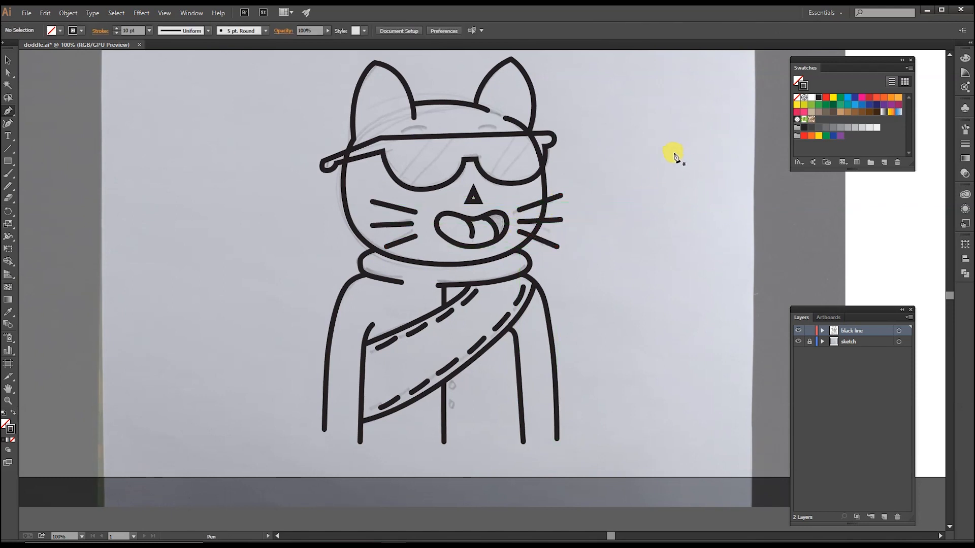
# - Trace the two short curved eyebrows above the sunglasses
pyautogui.click(414, 128)
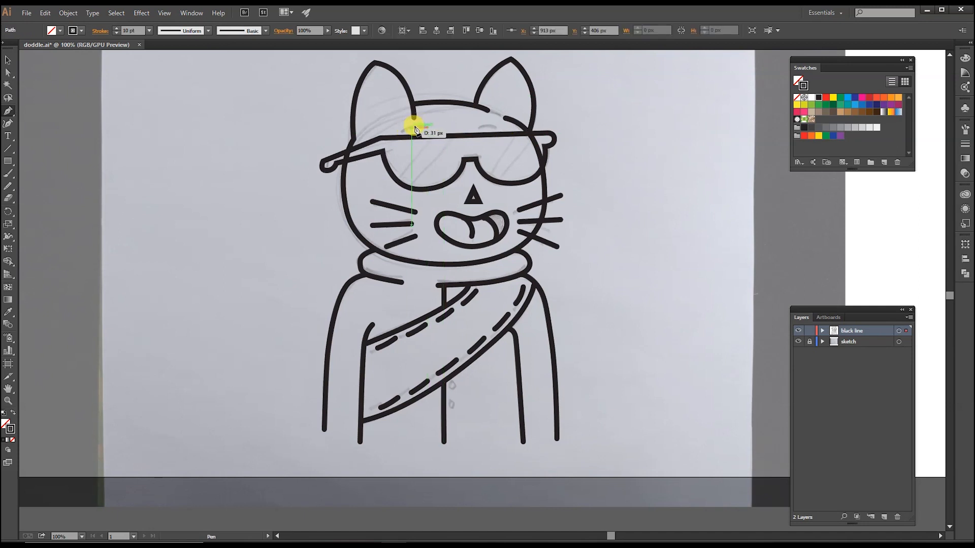
pyautogui.moveTo(397, 131); pyautogui.dragTo(387, 137)
pyautogui.press('Escape')
pyautogui.click(476, 128)
pyautogui.moveTo(503, 130); pyautogui.dragTo(515, 133)
pyautogui.press('Escape')
pyautogui.keyDown('ctrl'); pyautogui.click(678, 125); pyautogui.keyUp('ctrl')
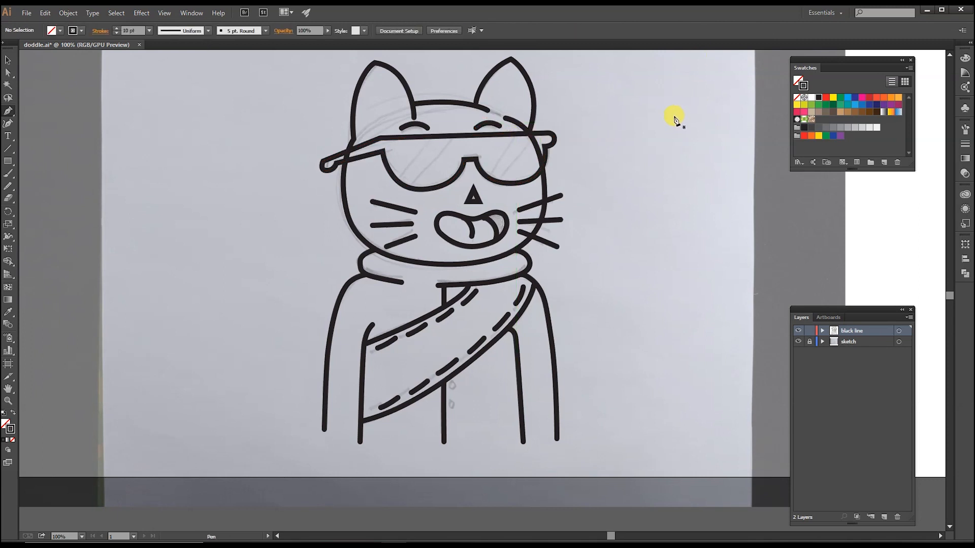
# - Draw an oval button about 23 by 18 px beside the front line below the sash, undoing a second freehand oval
pyautogui.moveTo(8, 160); pyautogui.dragTo(33, 183)
pyautogui.moveTo(449, 385); pyautogui.dragTo(459, 395)
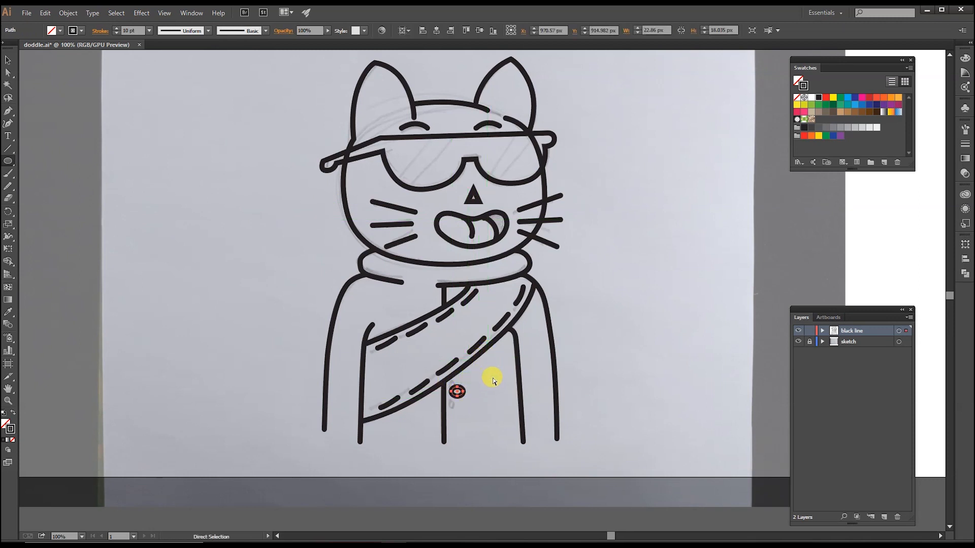
pyautogui.keyDown('ctrl'); pyautogui.click(492, 384); pyautogui.keyUp('ctrl')
pyautogui.moveTo(452, 429); pyautogui.dragTo(462, 437)
pyautogui.hotkey('ctrl', 'z')
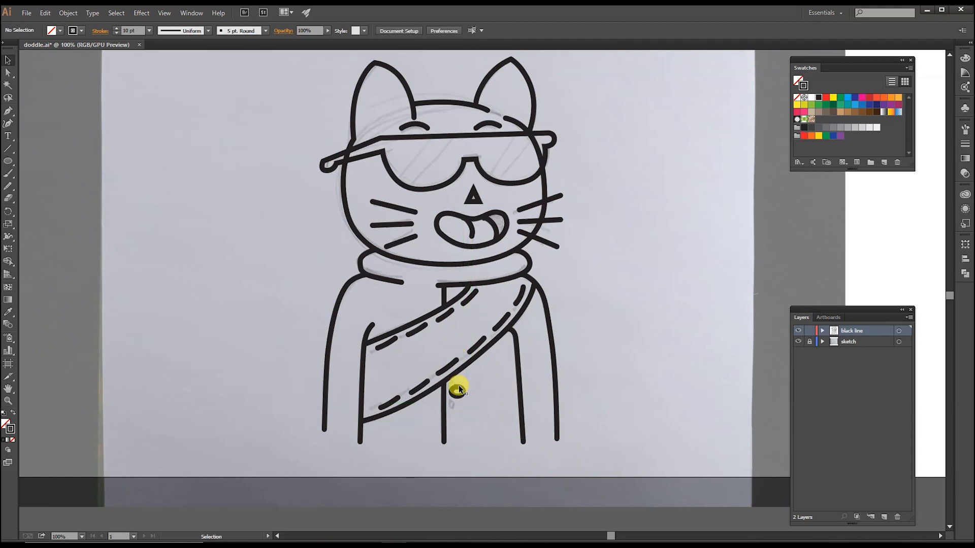
# - Duplicate the button in place and move the copy straight down along the front line
pyautogui.click(459, 390)
pyautogui.hotkey('ctrl', 'c')
pyautogui.hotkey('ctrl', 'f')
pyautogui.press('Down')
pyautogui.hotkey('shift', 'Down')
pyautogui.hotkey('shift', 'Down')
pyautogui.hotkey('shift', 'Down')
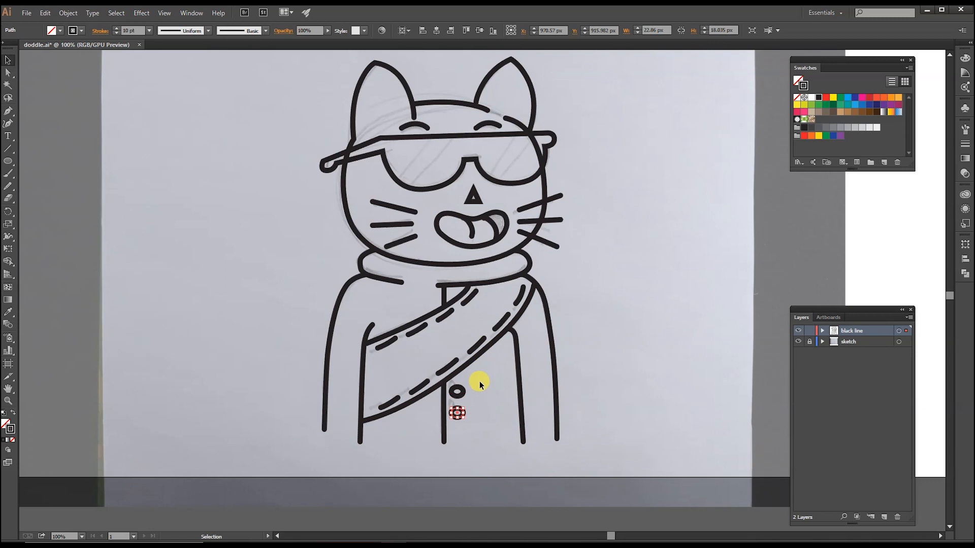
pyautogui.hotkey('shift', 'Down')
pyautogui.click(491, 406)
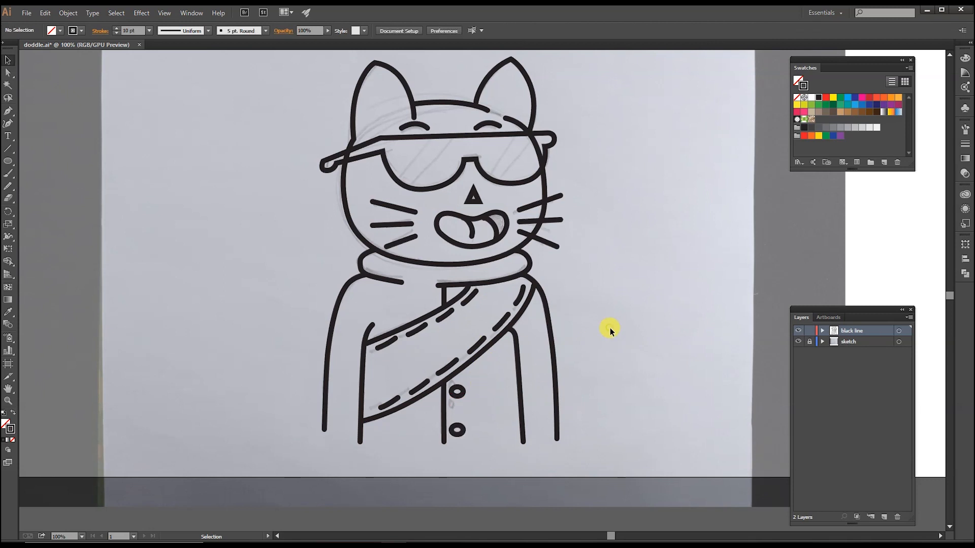
# - Hide the sketch layer and save the document
pyautogui.click(798, 342)
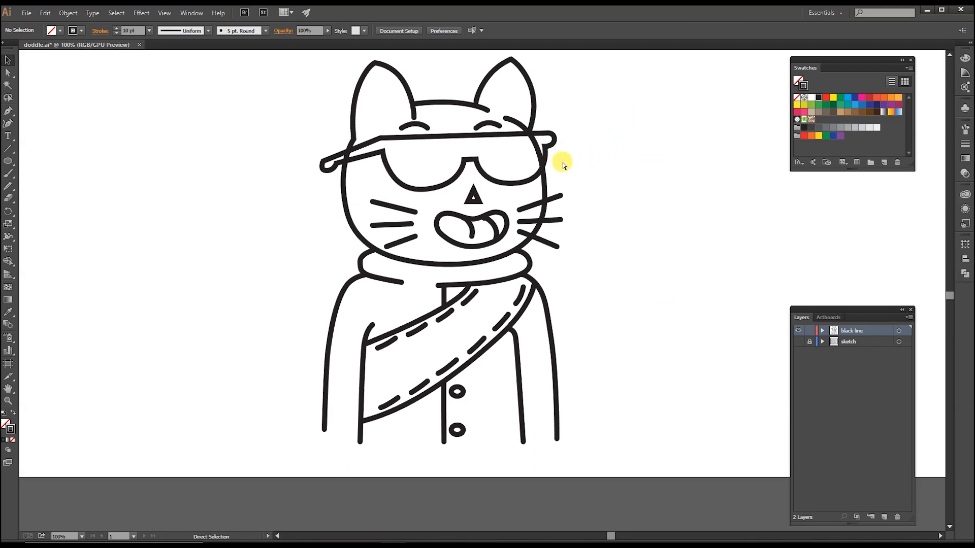
pyautogui.hotkey('ctrl', 's')
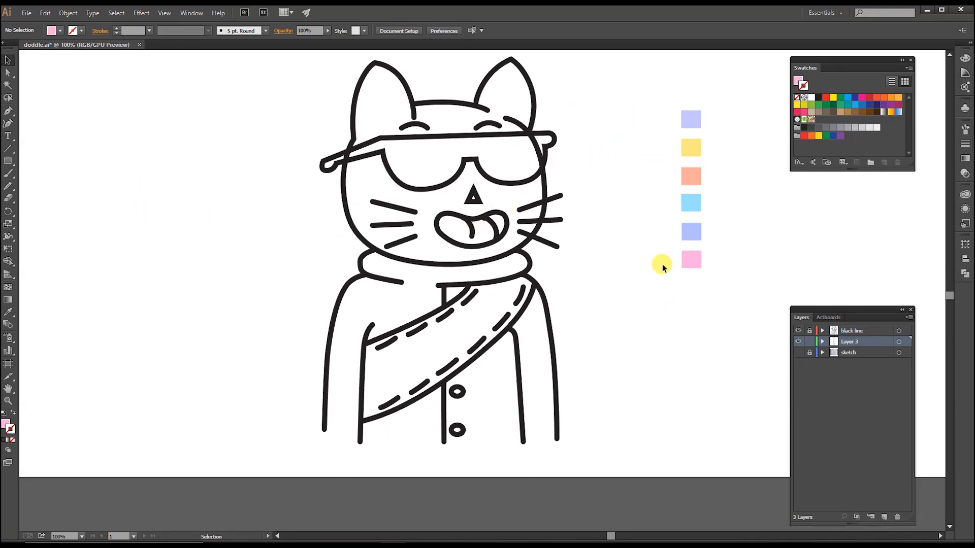
# - Rename Layer 3 to color and take the lavender sample square's colour as the fill
pyautogui.doubleClick(850, 341)
pyautogui.click(848, 401)
pyautogui.click(8, 112)
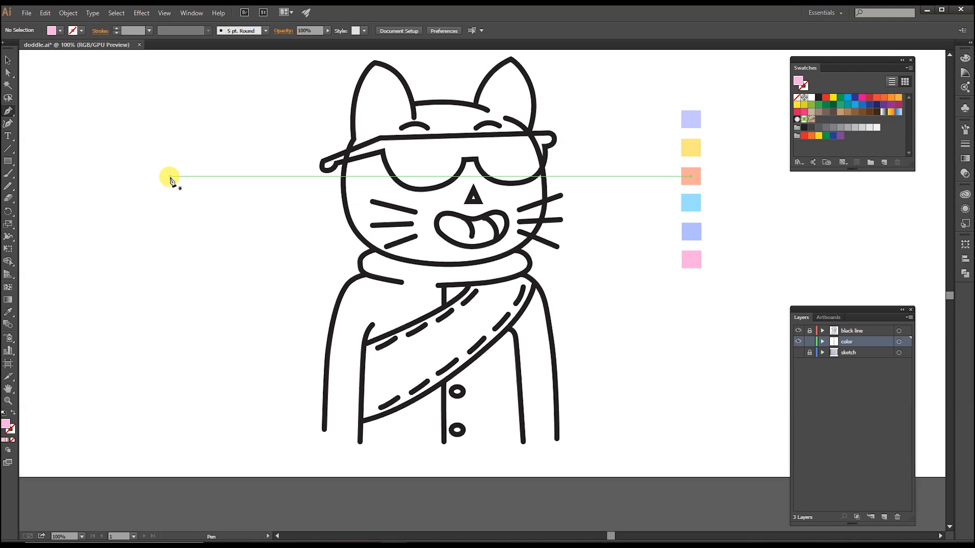
pyautogui.press('v')
pyautogui.click(692, 120)
pyautogui.press('p')
# - Start the head's lavender fill shape, tracing from the left cheek up and around the left ear
pyautogui.click(349, 221)
pyautogui.moveTo(353, 138); pyautogui.dragTo(373, 115)
pyautogui.click(354, 139)
pyautogui.moveTo(375, 63); pyautogui.dragTo(407, 127)
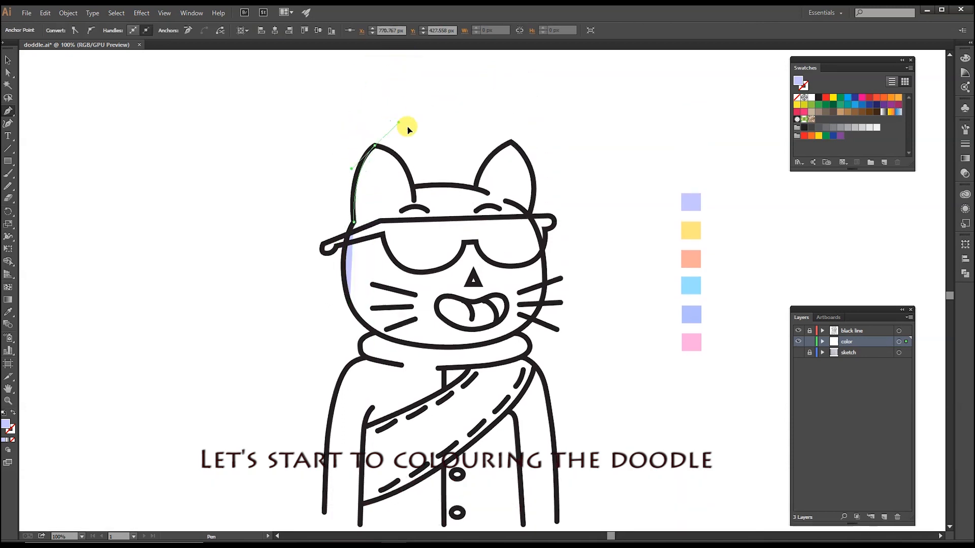
pyautogui.moveTo(413, 185); pyautogui.dragTo(413, 217)
pyautogui.click(413, 185)
# - Continue the lavender head shape around the right ear, cheek and chin, close it, and fit the chin curve
pyautogui.moveTo(473, 189); pyautogui.dragTo(545, 277)
pyautogui.click(473, 189)
pyautogui.click(510, 142)
pyautogui.click(529, 213)
pyautogui.moveTo(533, 317); pyautogui.dragTo(524, 326)
pyautogui.moveTo(457, 347); pyautogui.dragTo(354, 311)
pyautogui.click(354, 304)
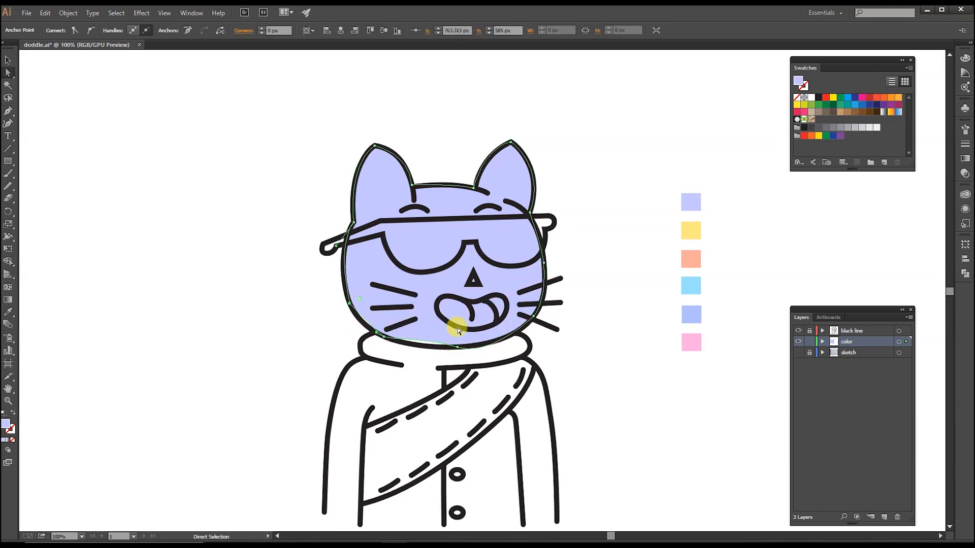
pyautogui.press('a')
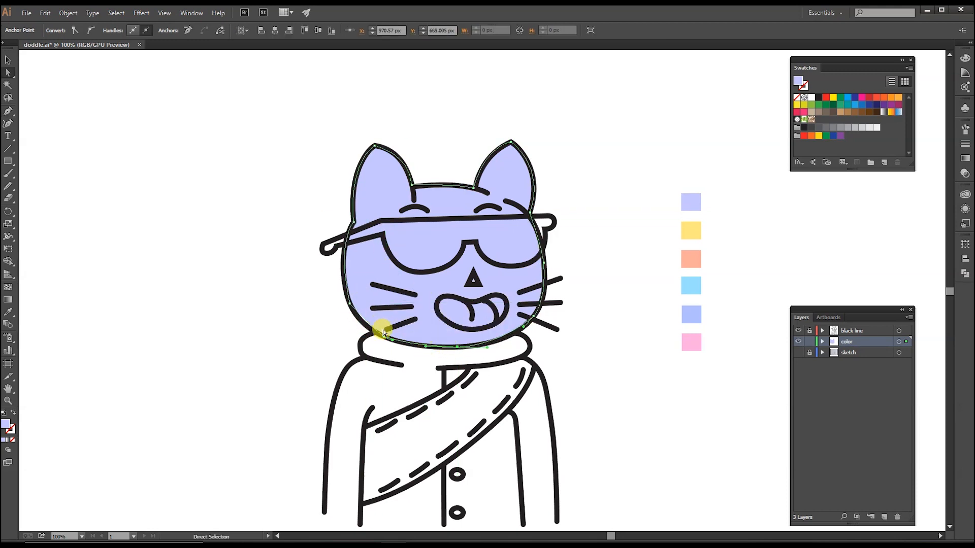
# - Trace the mouth outline as a closed shape and fill it with the salmon sample square's colour
pyautogui.click(254, 395)
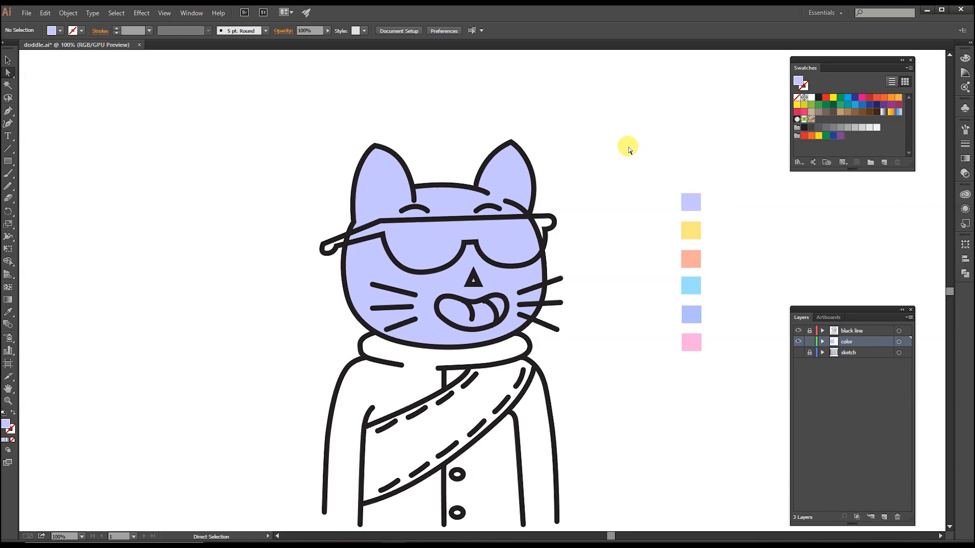
pyautogui.click(8, 111)
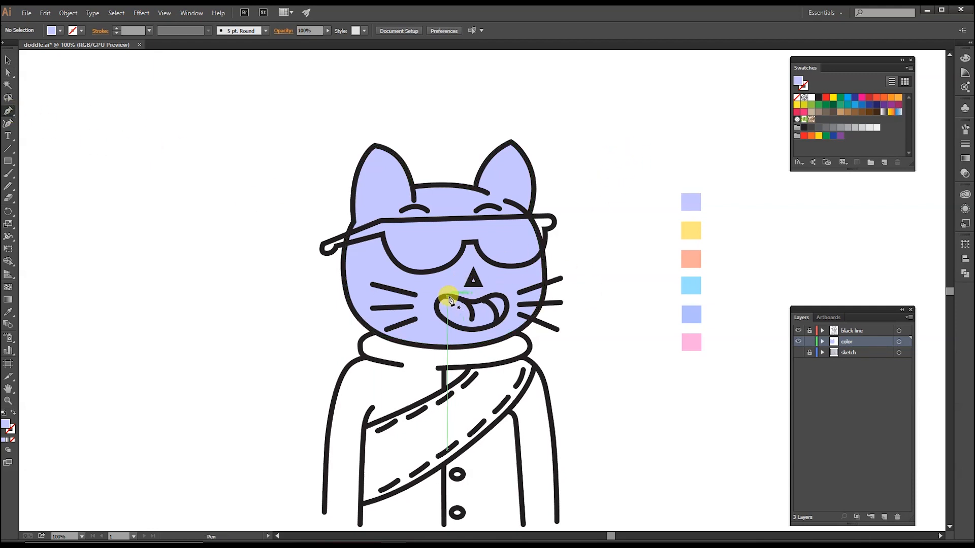
pyautogui.click(436, 307)
pyautogui.moveTo(459, 327); pyautogui.dragTo(472, 332)
pyautogui.moveTo(496, 323); pyautogui.dragTo(505, 295)
pyautogui.moveTo(491, 296); pyautogui.dragTo(437, 299)
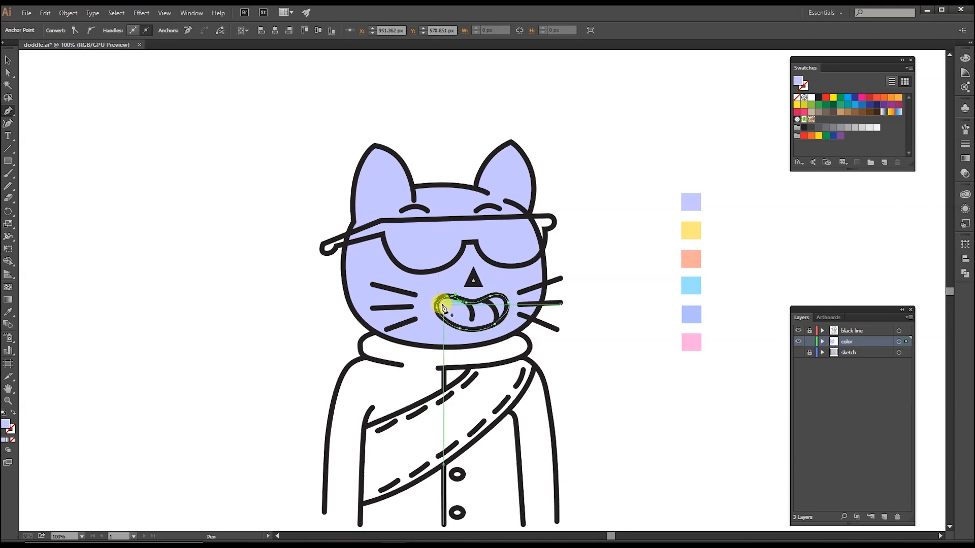
pyautogui.click(8, 312)
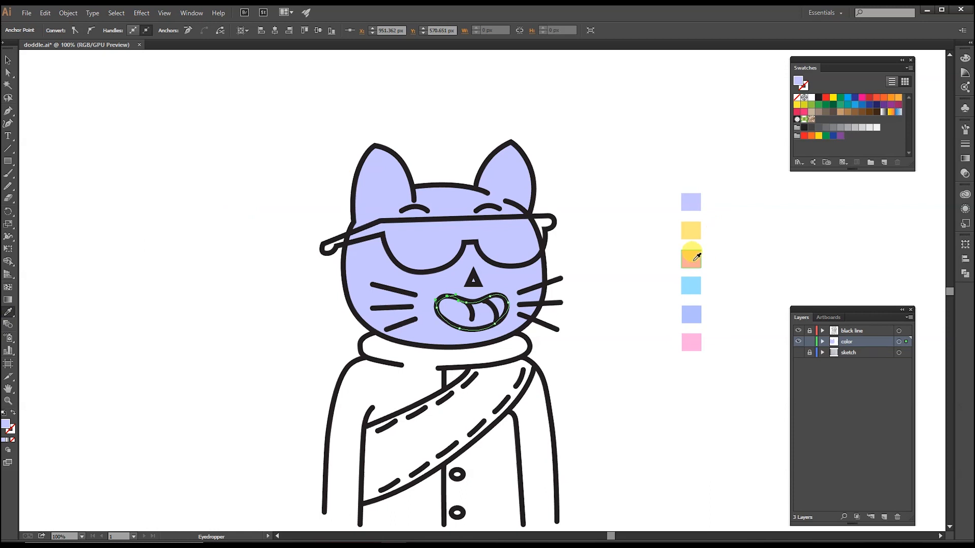
pyautogui.keyDown('ctrl'); pyautogui.click(603, 318); pyautogui.keyUp('ctrl')
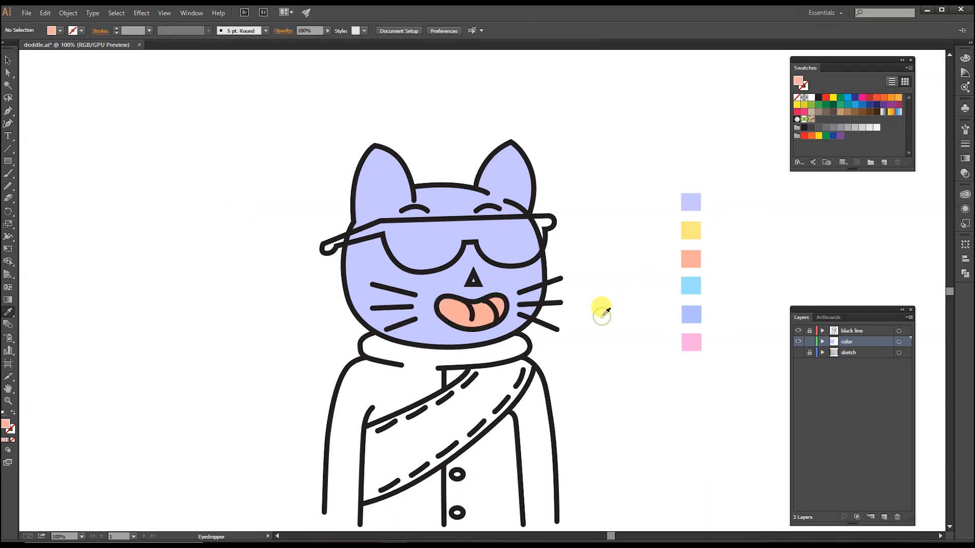
# - Trace the gap beside the tongue as a closed shape and fill it with the Black swatch
pyautogui.press('p')
pyautogui.click(485, 299)
pyautogui.moveTo(497, 319); pyautogui.dragTo(502, 297)
pyautogui.click(497, 320)
pyautogui.click(502, 318)
pyautogui.click(484, 299)
pyautogui.click(819, 98)
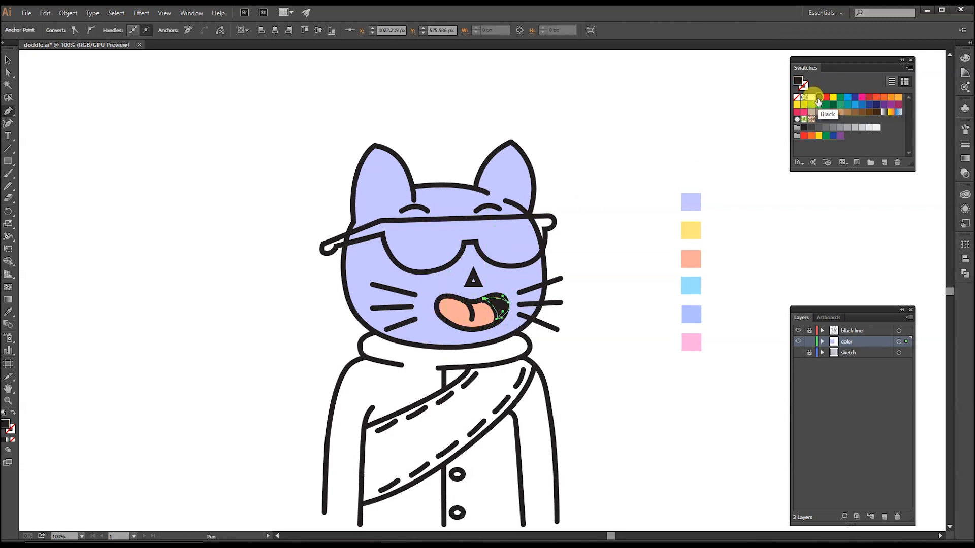
pyautogui.press('a')
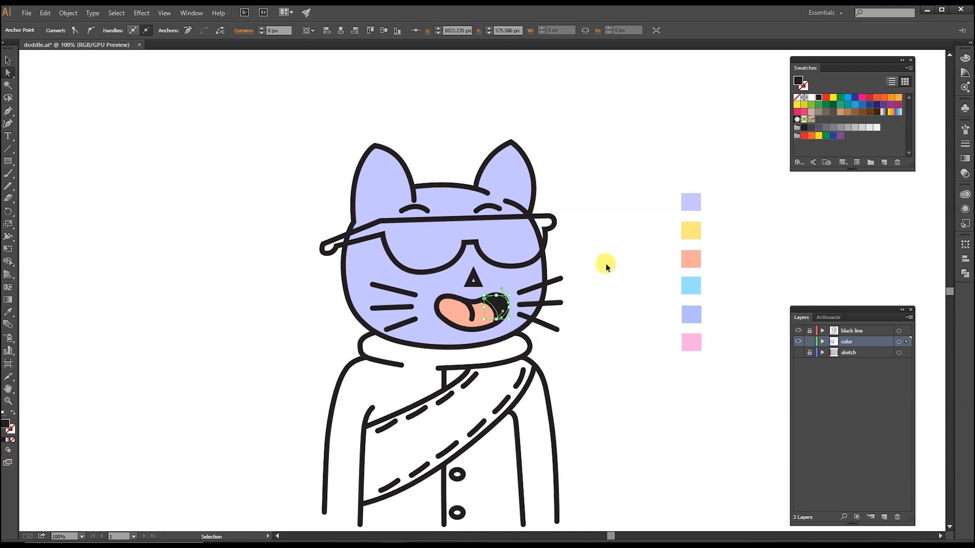
pyautogui.click(605, 264)
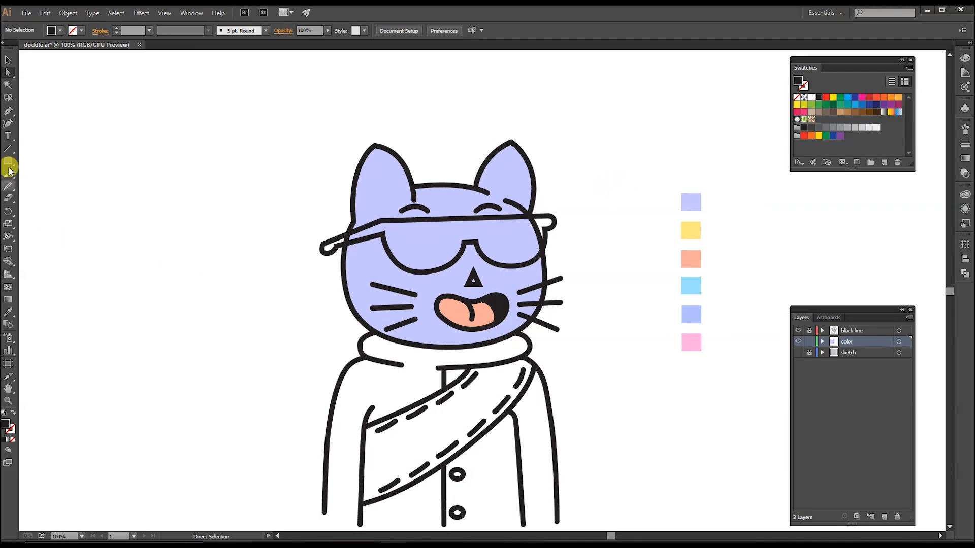
# - Take the yellow sample square's colour as the fill and undo the first start of the coat outline
pyautogui.click(8, 111)
pyautogui.click(374, 332)
pyautogui.moveTo(361, 345); pyautogui.dragTo(342, 389)
pyautogui.keyDown('ctrl'); pyautogui.click(691, 229); pyautogui.keyUp('ctrl')
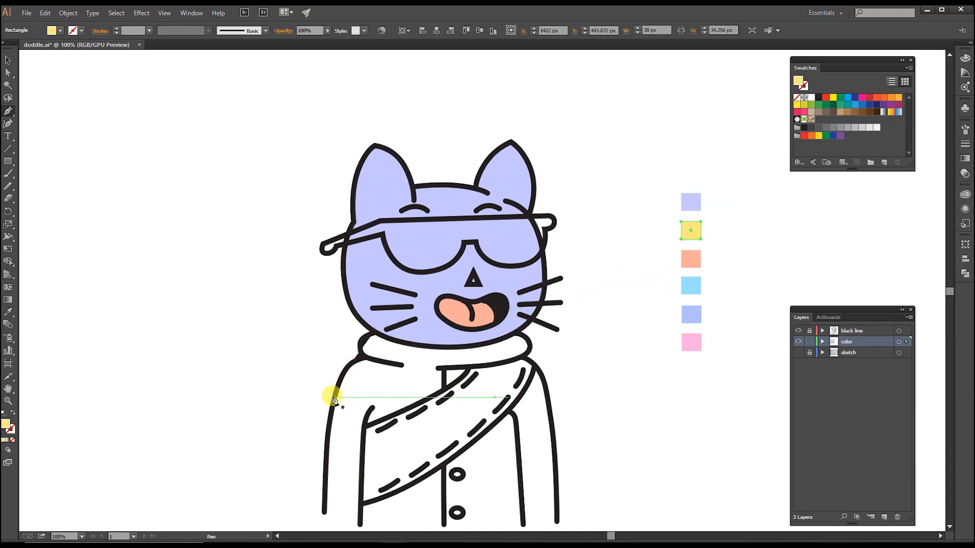
pyautogui.hotkey('ctrl', 'z')
pyautogui.hotkey('ctrl', 'z')
pyautogui.hotkey('ctrl', 'z')
pyautogui.hotkey('ctrl', 'z')
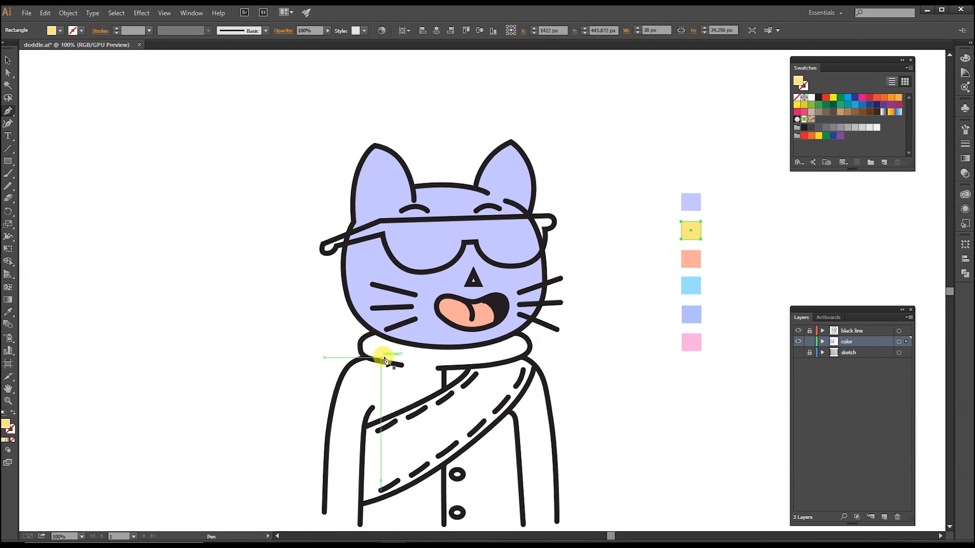
# - Start the coat's yellow fill shape, tracing from the left of the collar down the left sleeve to the hem
pyautogui.click(373, 331)
pyautogui.moveTo(360, 345); pyautogui.dragTo(346, 378)
pyautogui.click(367, 358)
pyautogui.click(327, 428)
pyautogui.click(326, 454)
pyautogui.click(324, 512)
pyautogui.click(360, 523)
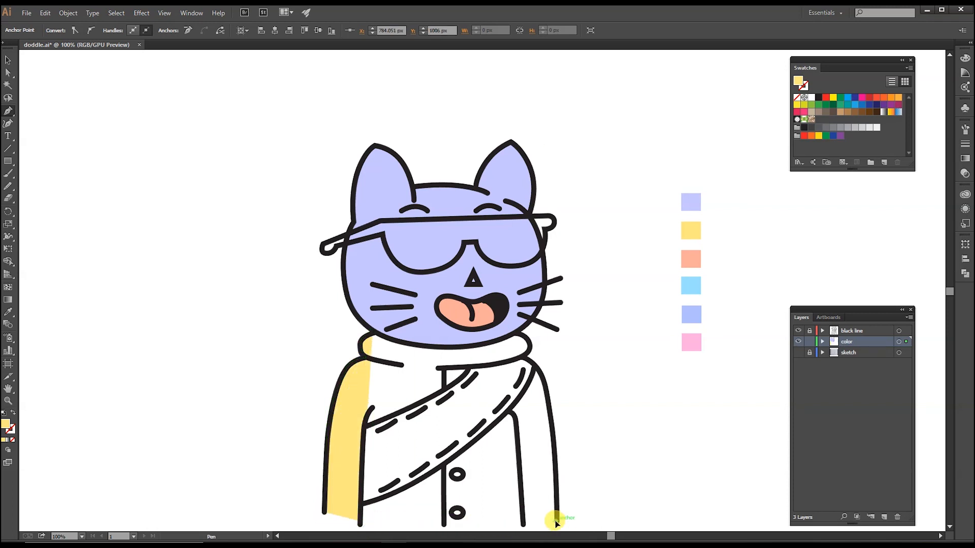
# - Continue the yellow coat shape along the hem, up the right sleeve and around the collar, and close it under the chin
pyautogui.click(542, 519)
pyautogui.click(557, 521)
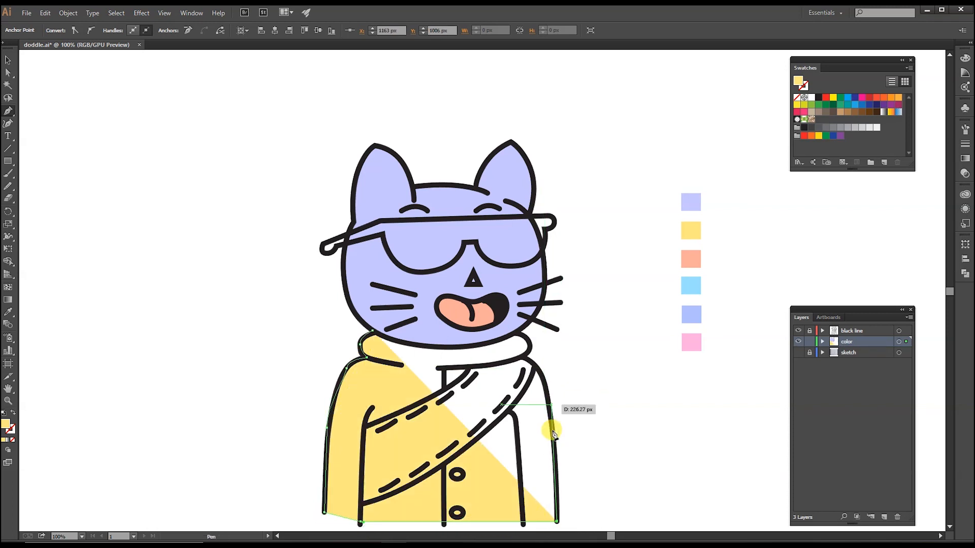
pyautogui.click(551, 422)
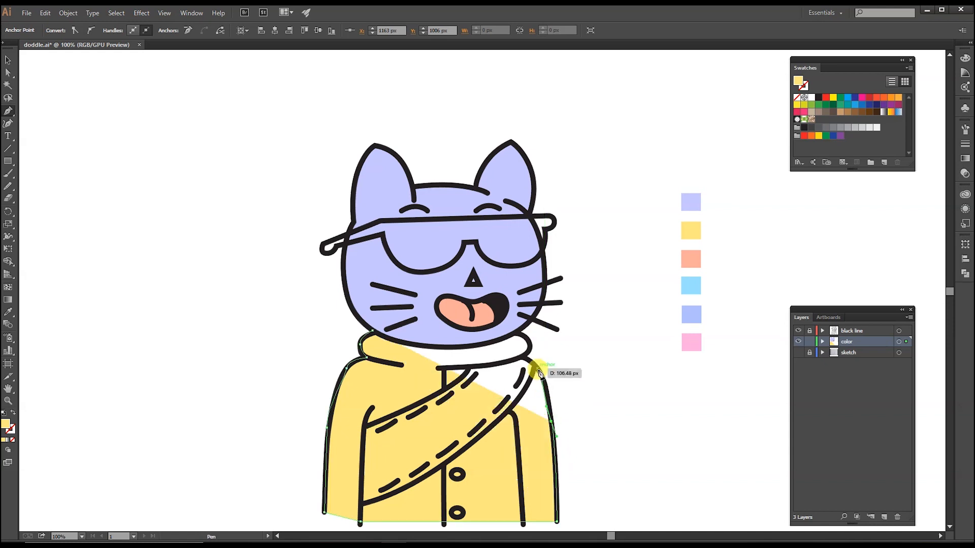
pyautogui.click(534, 365)
pyautogui.click(524, 358)
pyautogui.click(516, 334)
pyautogui.click(447, 347)
pyautogui.click(397, 346)
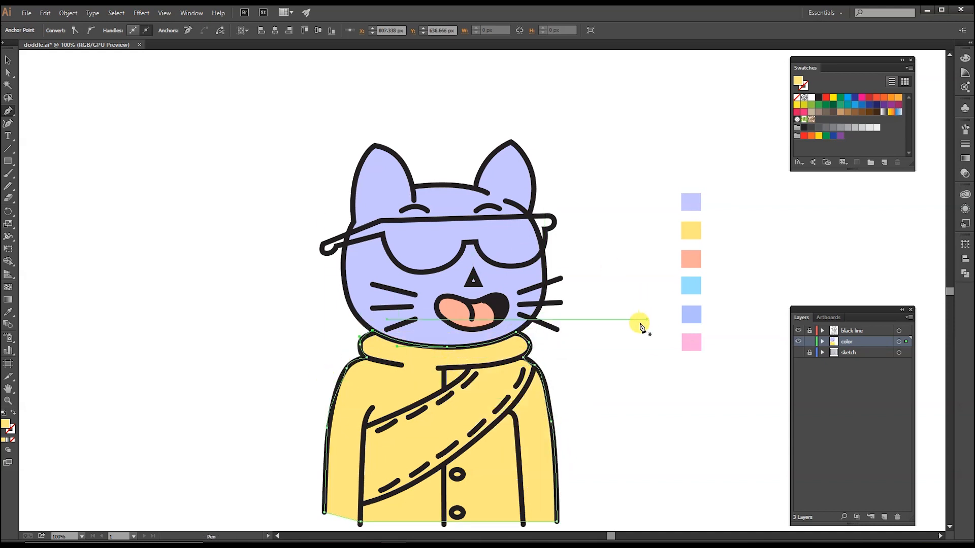
pyautogui.keyDown('ctrl'); pyautogui.click(616, 382); pyautogui.keyUp('ctrl')
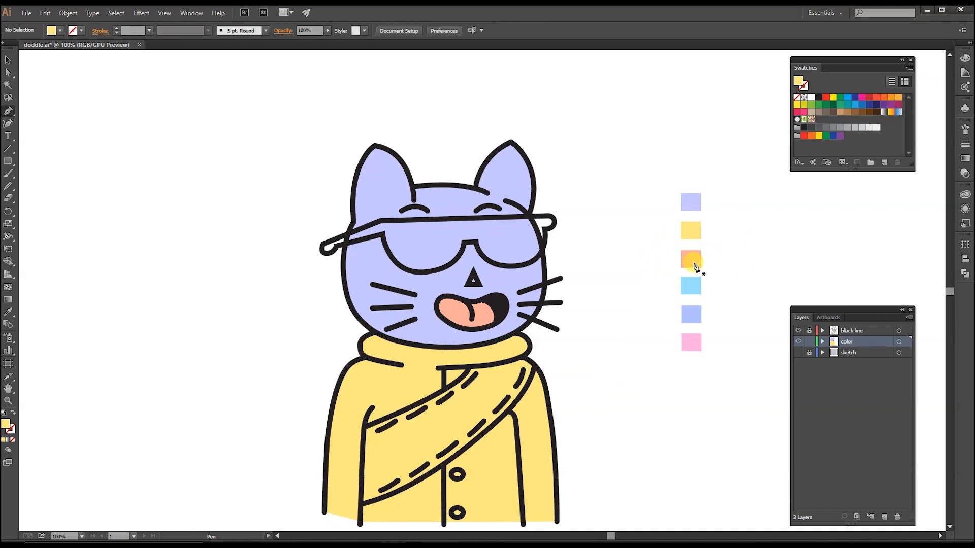
# - Trace the diagonal sash across the coat as a closed shape filled with the salmon sample colour
pyautogui.keyDown('ctrl'); pyautogui.click(694, 260); pyautogui.keyUp('ctrl')
pyautogui.moveTo(468, 368); pyautogui.dragTo(429, 399)
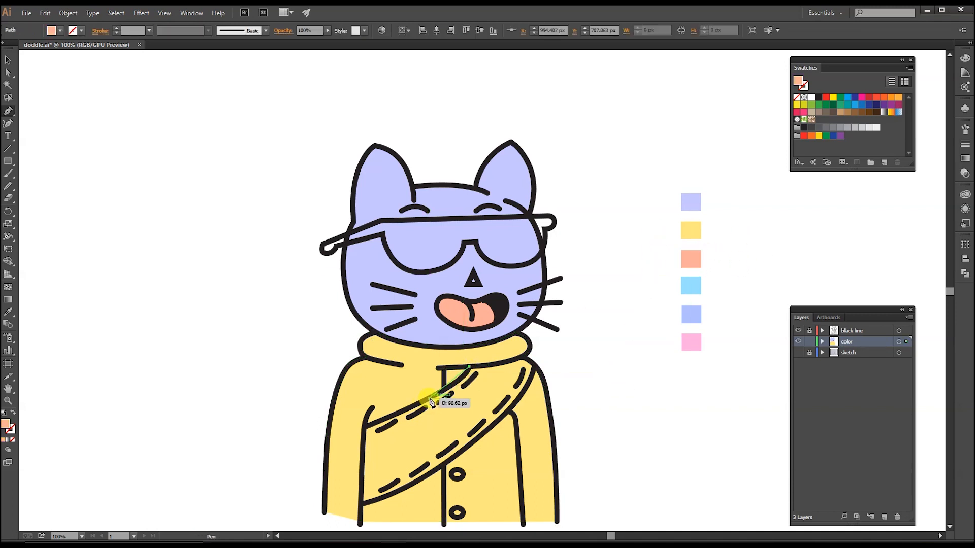
pyautogui.click(364, 427)
pyautogui.click(363, 507)
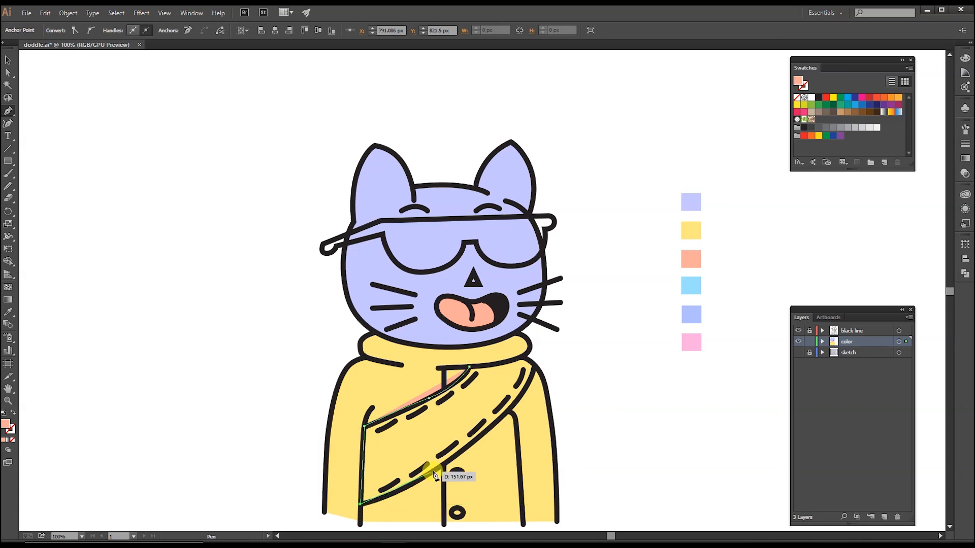
pyautogui.moveTo(435, 467); pyautogui.dragTo(461, 447)
pyautogui.moveTo(514, 406); pyautogui.dragTo(523, 389)
pyautogui.click(535, 372)
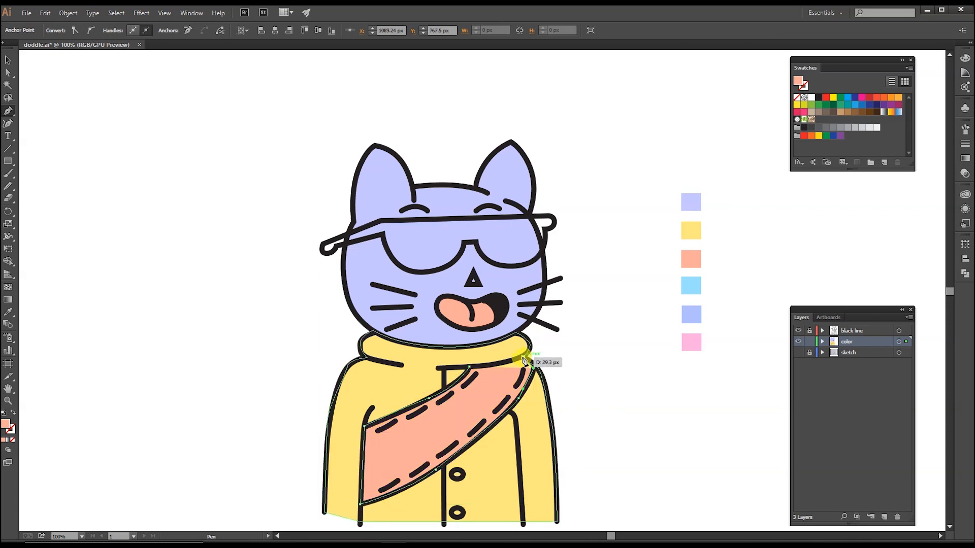
pyautogui.click(468, 368)
pyautogui.keyDown('ctrl'); pyautogui.click(616, 330); pyautogui.keyUp('ctrl')
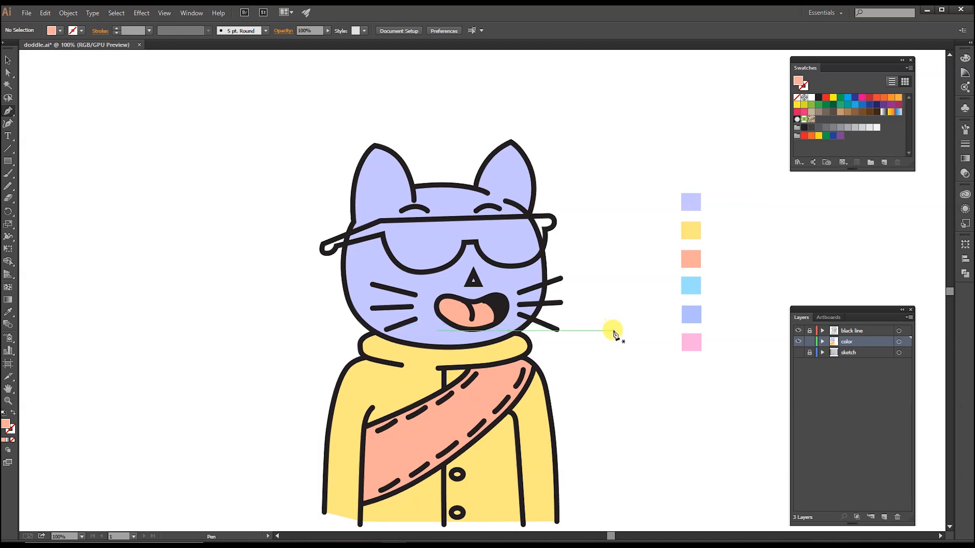
# - Draw small closed shapes inside both coat buttons, filled with the periwinkle-blue sample colour
pyautogui.keyDown('ctrl'); pyautogui.click(688, 313); pyautogui.keyUp('ctrl')
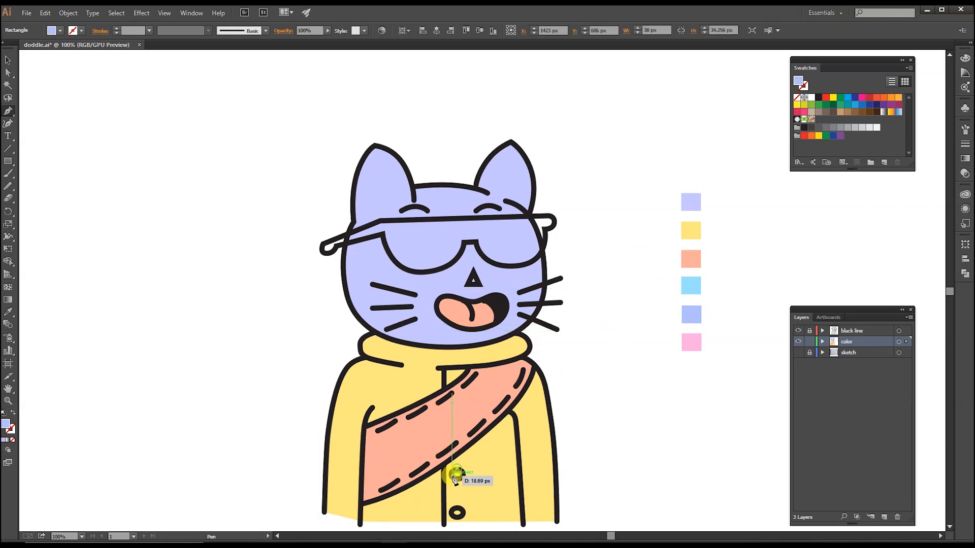
pyautogui.click(457, 475)
pyautogui.keyDown('ctrl'); pyautogui.click(598, 406); pyautogui.keyUp('ctrl')
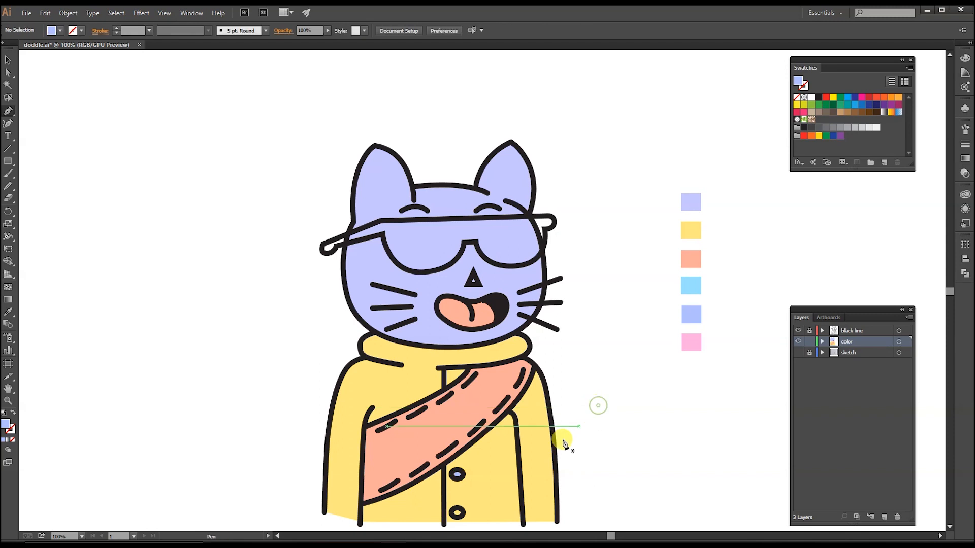
pyautogui.click(457, 508)
pyautogui.click(451, 514)
pyautogui.click(463, 513)
pyautogui.click(456, 509)
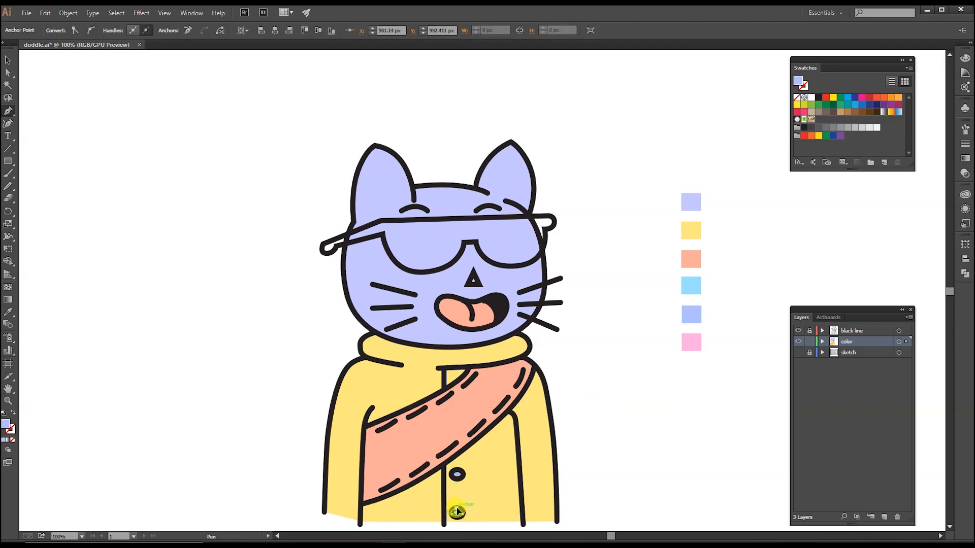
pyautogui.keyDown('ctrl'); pyautogui.click(609, 394); pyautogui.keyUp('ctrl')
# - Trace the sunglasses frame and both lenses as one closed shape filled with the sky-blue sample colour
pyautogui.keyDown('ctrl'); pyautogui.click(696, 286); pyautogui.keyUp('ctrl')
pyautogui.click(323, 244)
pyautogui.click(381, 222)
pyautogui.click(553, 219)
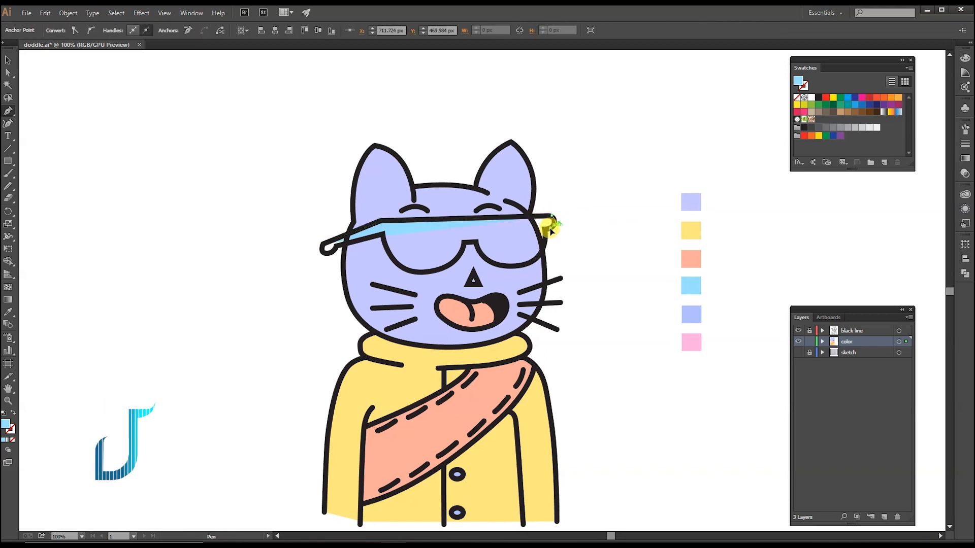
pyautogui.moveTo(528, 259); pyautogui.dragTo(399, 265)
pyautogui.click(382, 230)
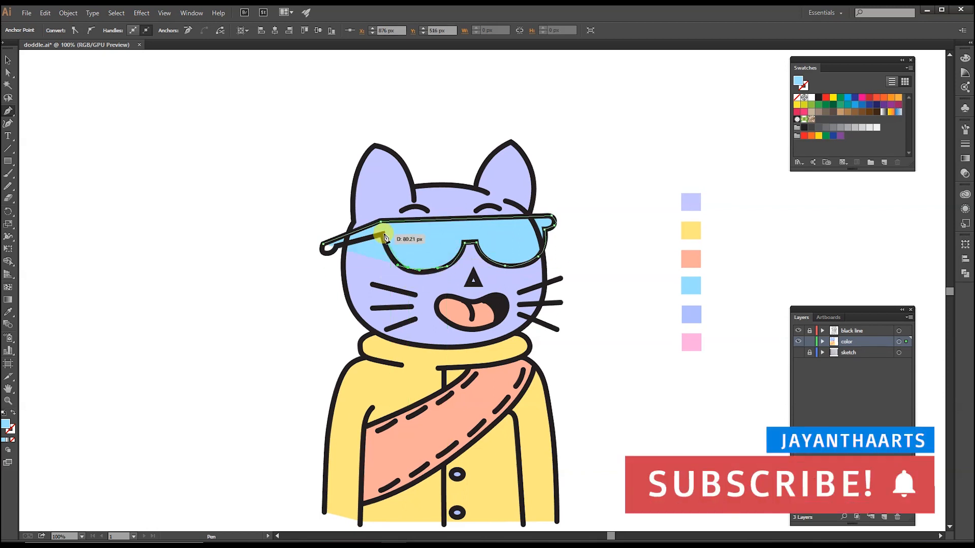
pyautogui.click(325, 248)
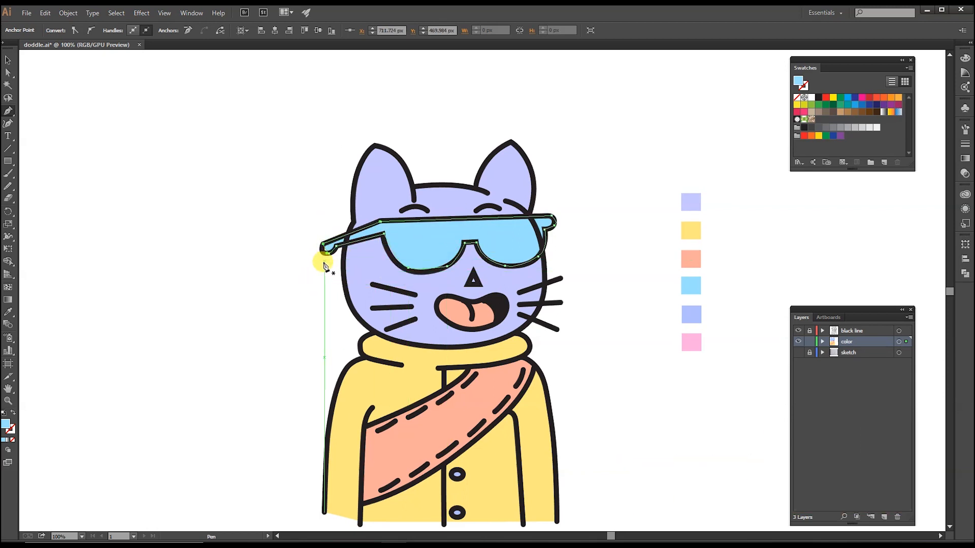
# - Adjust the sunglasses fill's anchor points at the left temple tip and under the left lens to fit the outline
pyautogui.keyDown('ctrl'); pyautogui.click(328, 256); pyautogui.keyUp('ctrl')
pyautogui.click(327, 254)
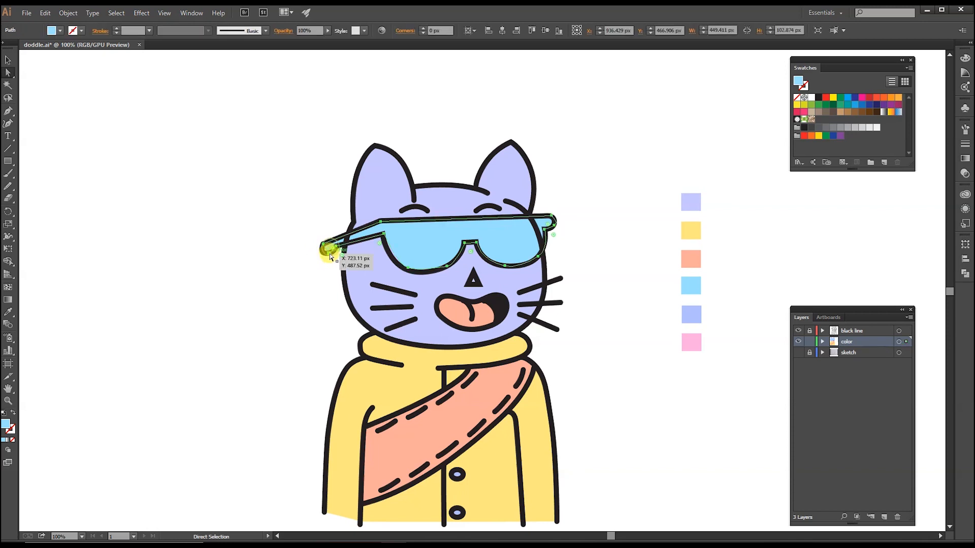
pyautogui.click(407, 270)
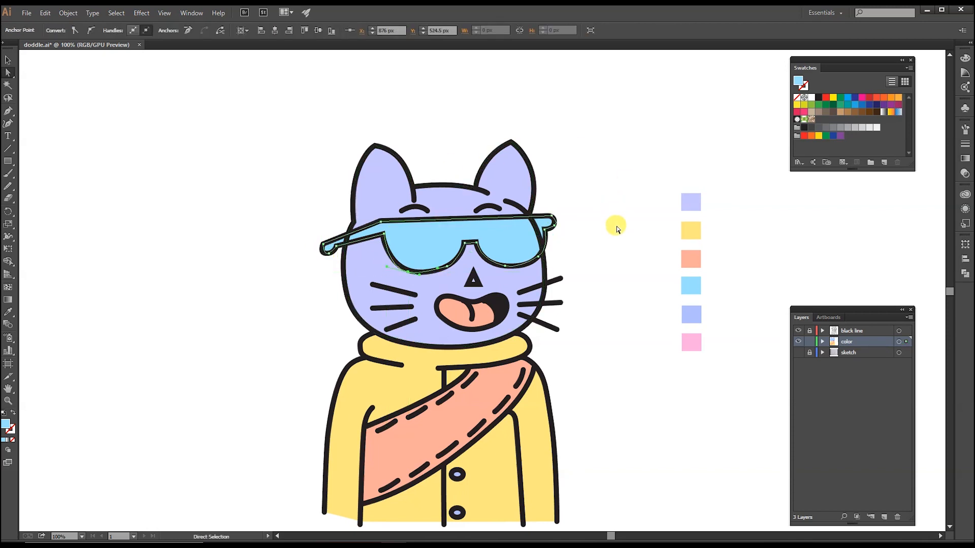
pyautogui.click(616, 246)
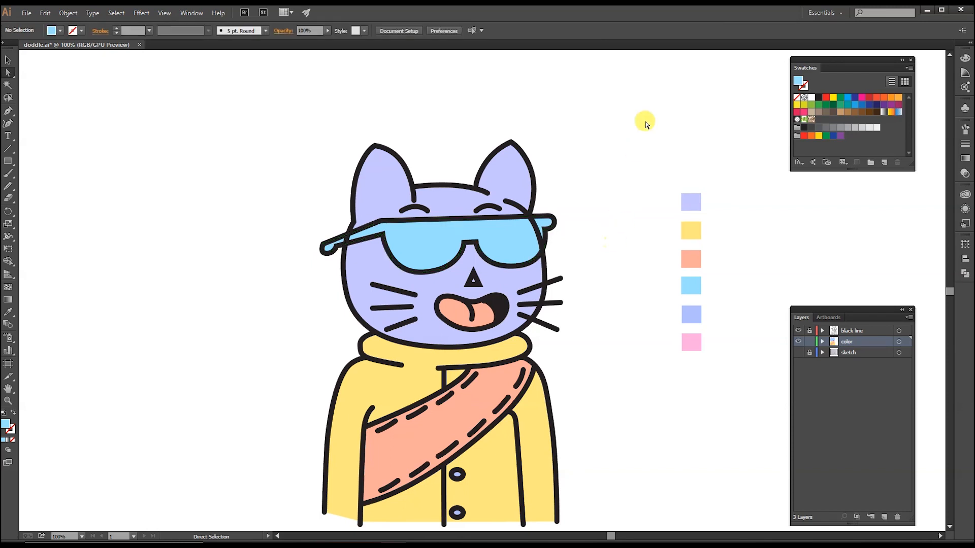
# - Unlock the black line layer and draw a sky-blue patch on it over the head outline crossing the right lens
pyautogui.click(809, 331)
pyautogui.click(841, 332)
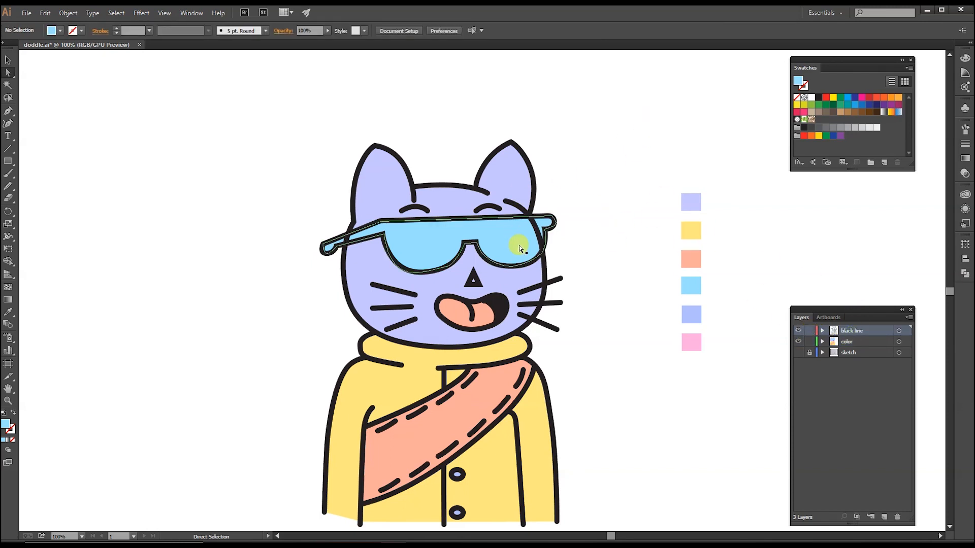
pyautogui.press('p')
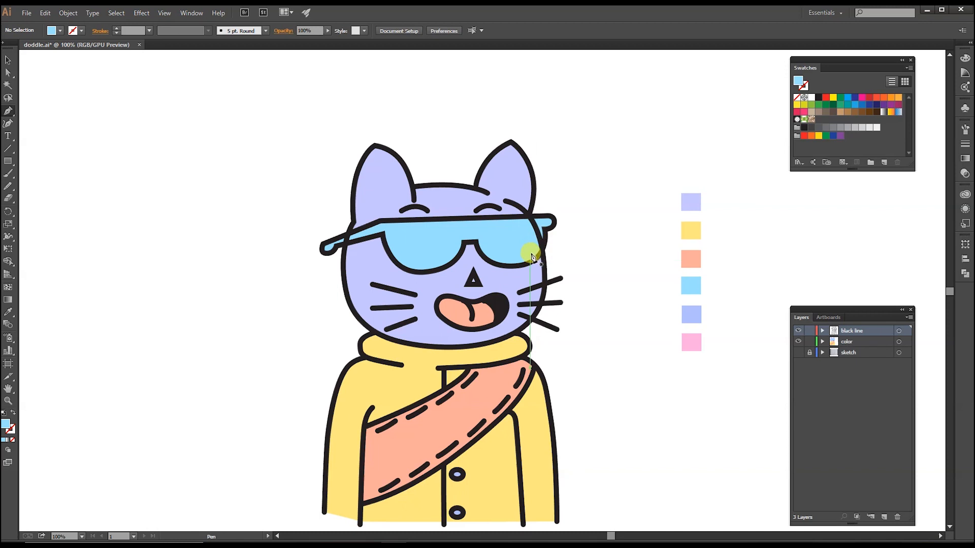
pyautogui.click(539, 248)
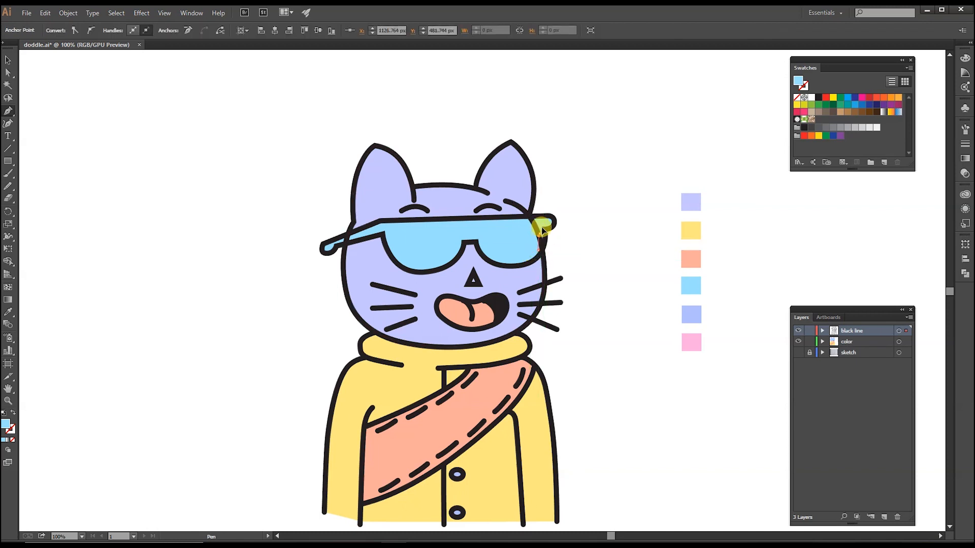
pyautogui.moveTo(539, 222); pyautogui.dragTo(540, 220)
pyautogui.click(538, 219)
pyautogui.click(519, 222)
pyautogui.click(530, 253)
# - Shift the sky-blue patch's right-edge points rightward to cover the head line inside the right lens
pyautogui.press('a')
pyautogui.moveTo(538, 237); pyautogui.dragTo(543, 236)
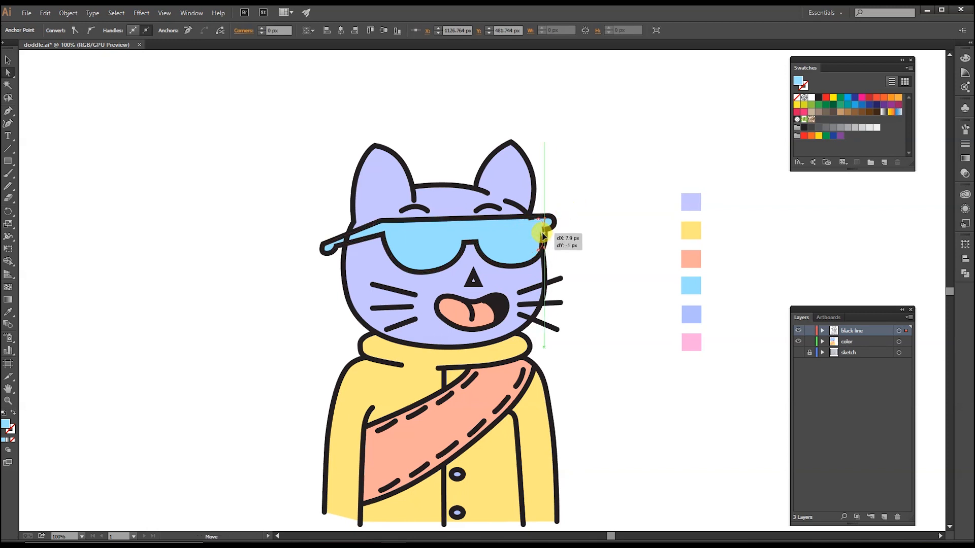
pyautogui.click(588, 218)
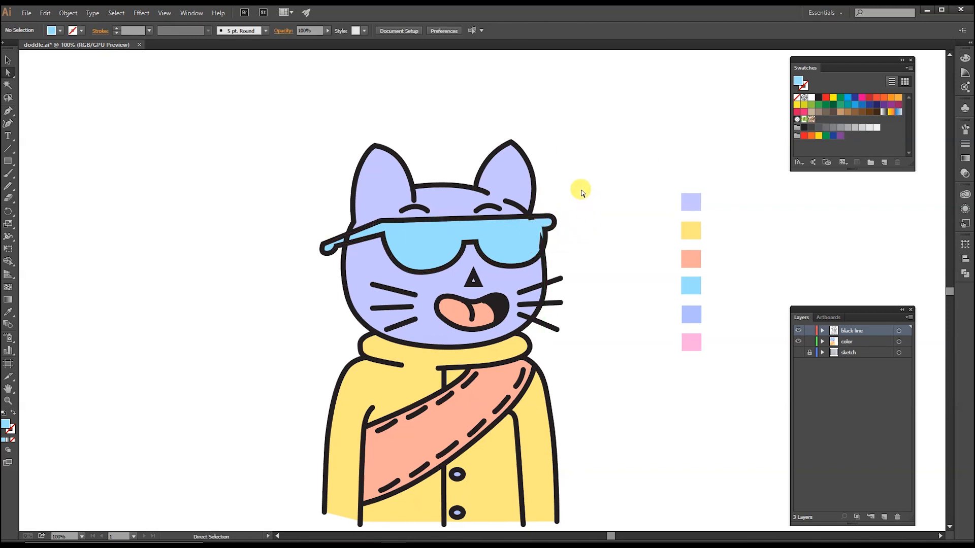
pyautogui.click(540, 235)
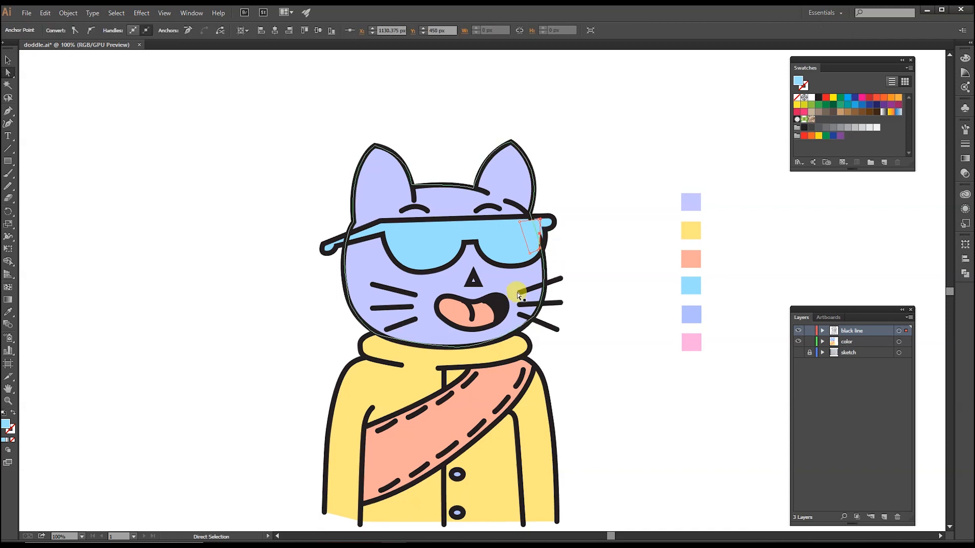
pyautogui.press('Right')
pyautogui.press('Right')
pyautogui.press('Right')
pyautogui.click(605, 237)
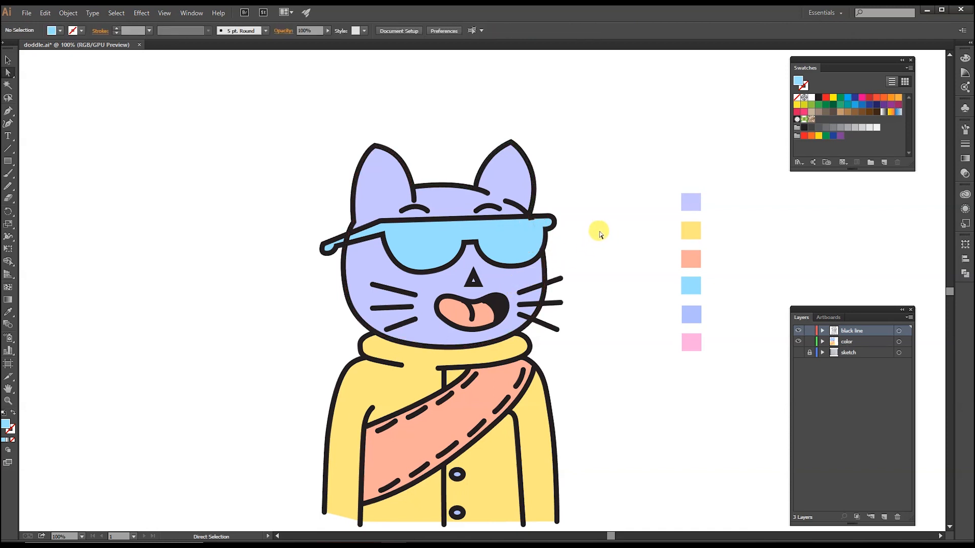
# - Set the fill to light grey, make the color layer active and lock the black line layer
pyautogui.press('p')
pyautogui.hotkey('ctrl', '0')
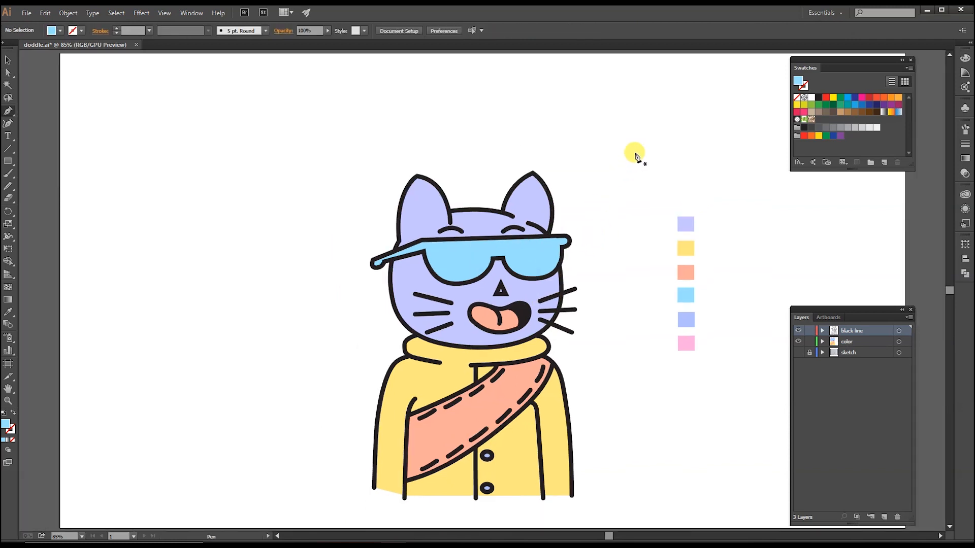
pyautogui.click(870, 130)
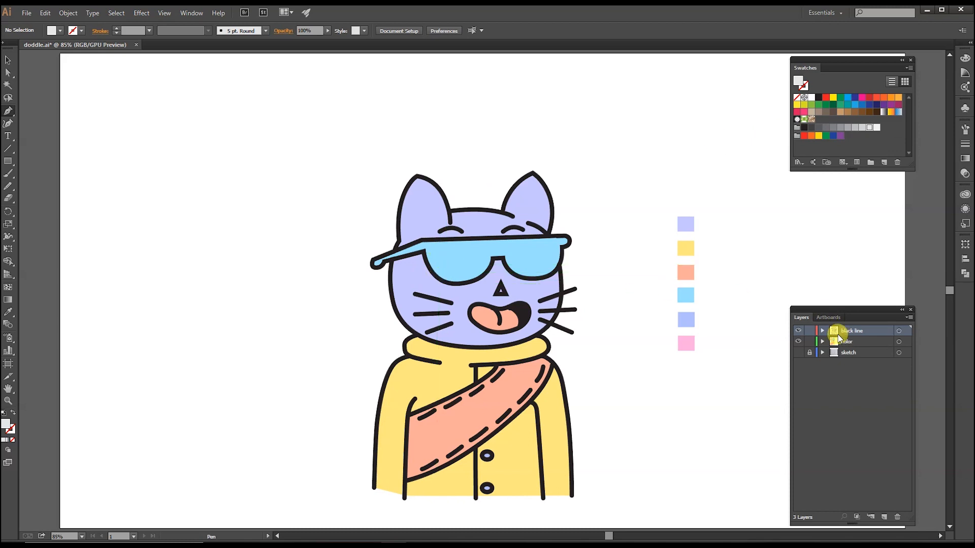
pyautogui.click(843, 341)
pyautogui.click(809, 331)
# - Draw two slanted, parallel light-grey highlight stripes across the left sunglasses lens with the Pen tool
pyautogui.click(432, 269)
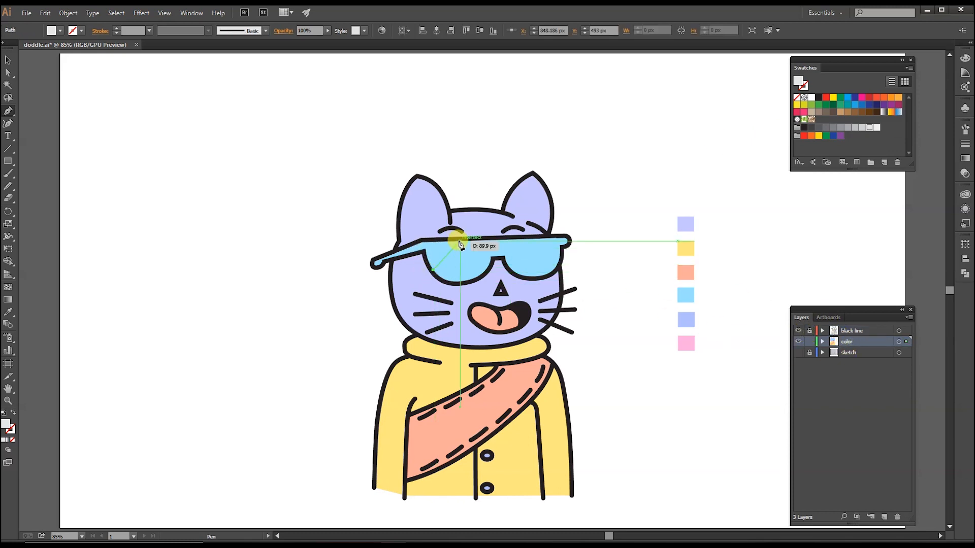
pyautogui.click(469, 240)
pyautogui.moveTo(433, 275)
pyautogui.mouseDown()
pyautogui.moveTo(352, 326)
pyautogui.moveTo(577, 162)
pyautogui.moveTo(448, 286)
pyautogui.mouseUp()
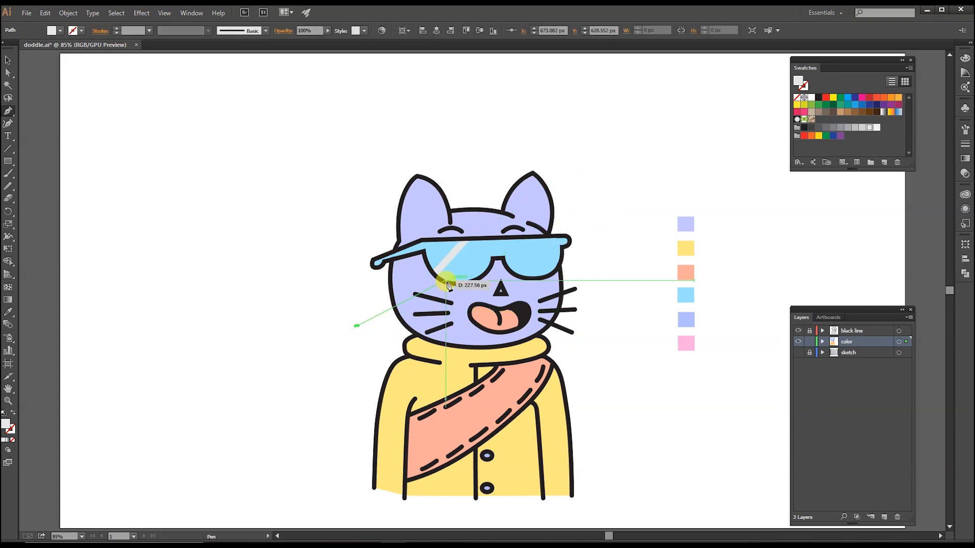
pyautogui.keyDown('ctrl'); pyautogui.click(341, 354); pyautogui.keyUp('ctrl')
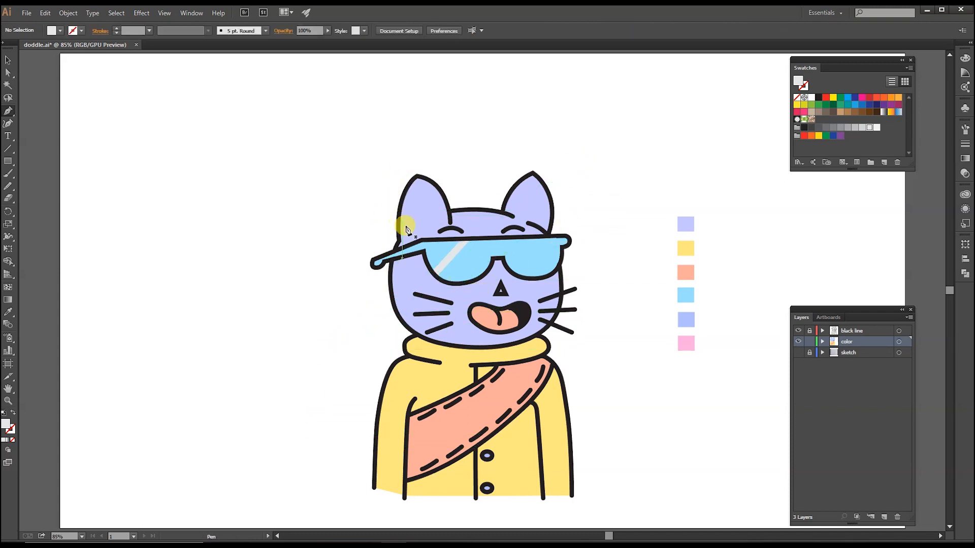
pyautogui.moveTo(456, 254); pyautogui.dragTo(445, 284)
pyautogui.moveTo(486, 244); pyautogui.dragTo(488, 242)
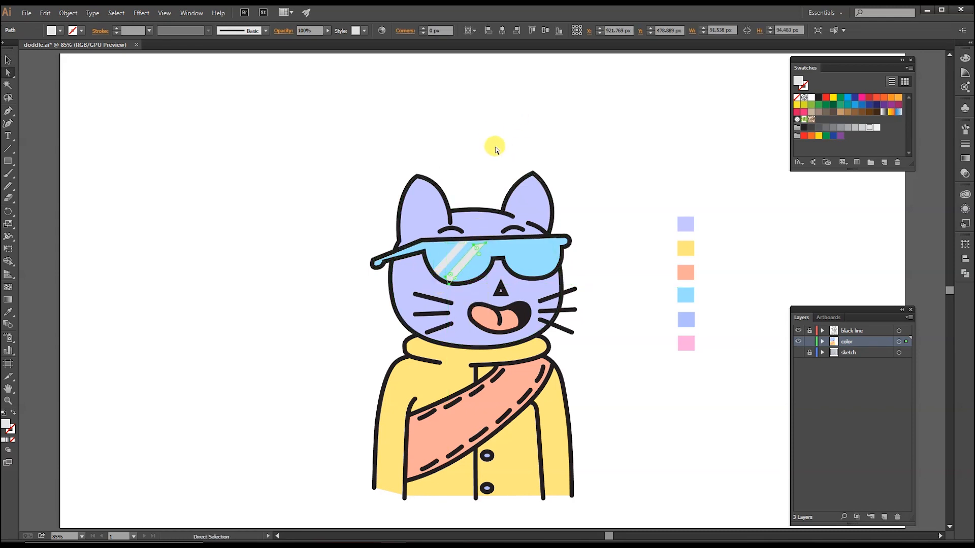
# - Duplicate both highlight stripes from the left lens onto the right lens and deselect them
pyautogui.scroll(3, 476, 259)
pyautogui.keyDown('shift'); pyautogui.click(424, 250); pyautogui.keyUp('shift')
pyautogui.moveTo(441, 280); pyautogui.dragTo(600, 268)
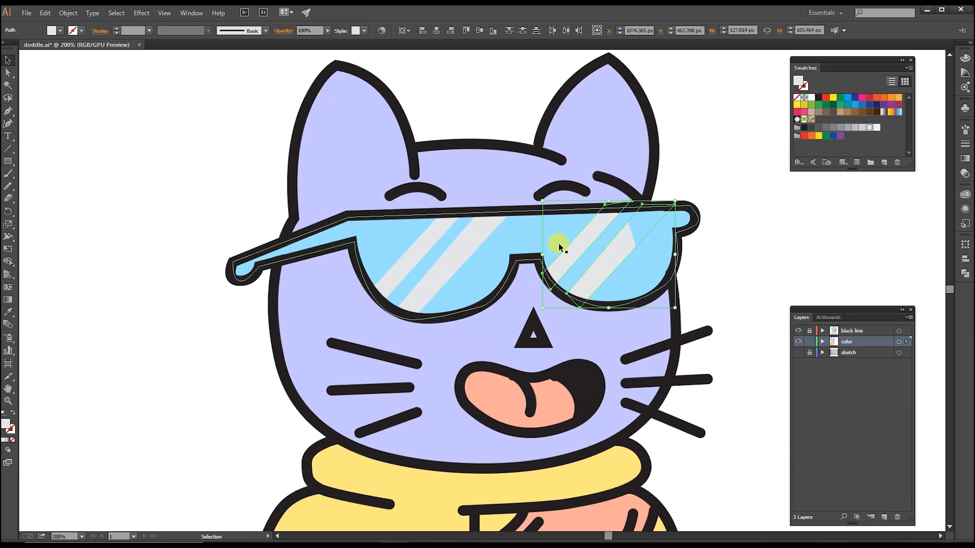
pyautogui.hotkey('ctrl', 'shift', 'a')
# - Draw a very light grey background rectangle about 948 × 849 px around the cat and send it behind the colour shapes
pyautogui.hotkey('ctrl', '0')
pyautogui.click(8, 162)
pyautogui.moveTo(250, 118); pyautogui.dragTo(668, 491)
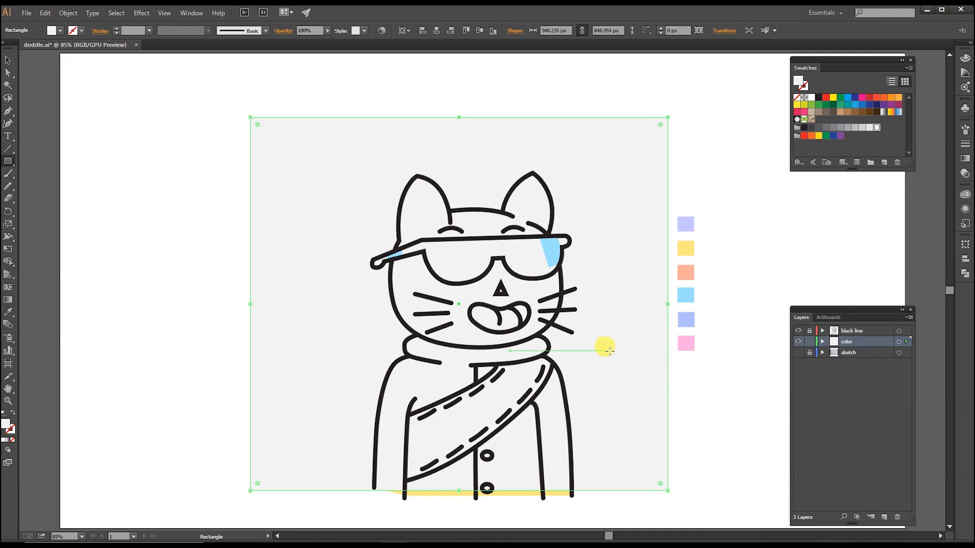
pyautogui.rightClick(616, 365)
pyautogui.moveTo(691, 489)
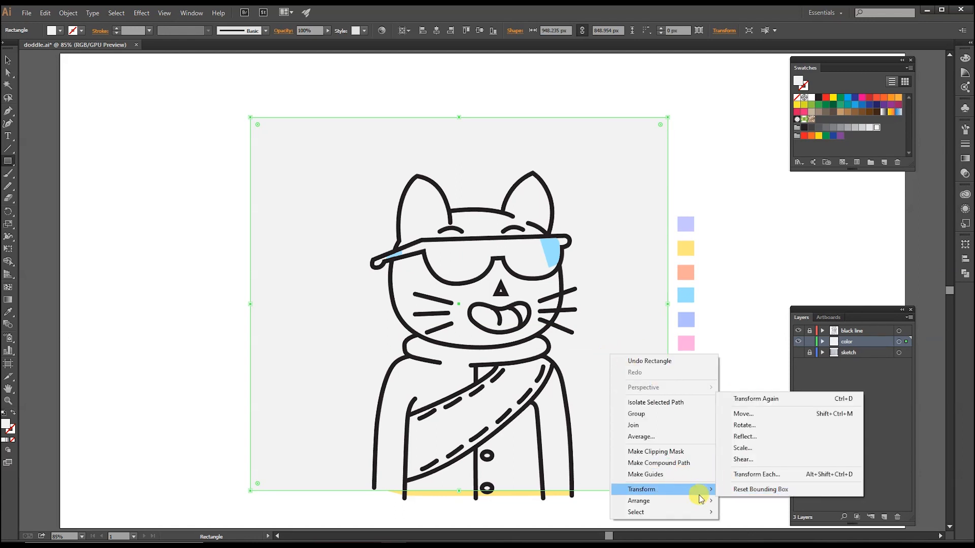
pyautogui.click(748, 533)
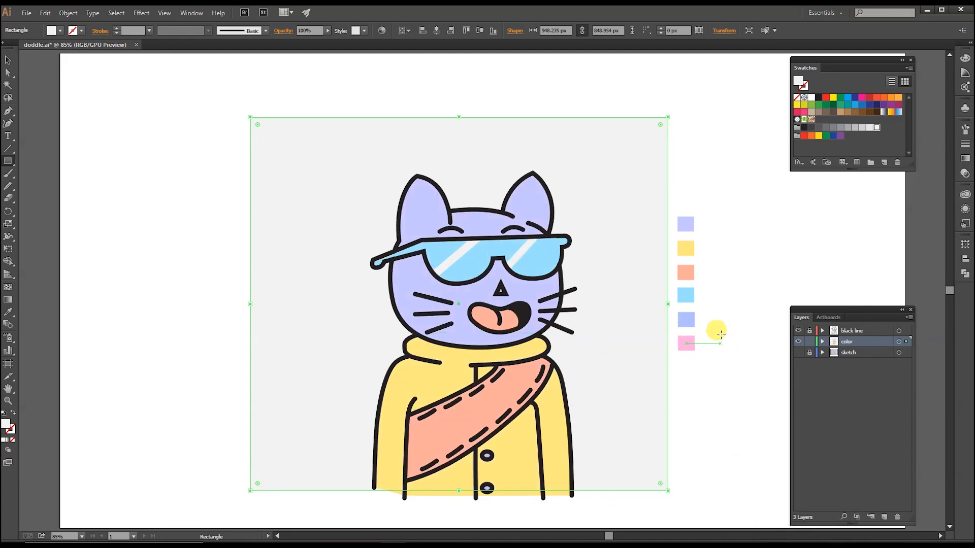
# - Fill the background rectangle with the pink-to-blue linear gradient swatch
pyautogui.click(964, 159)
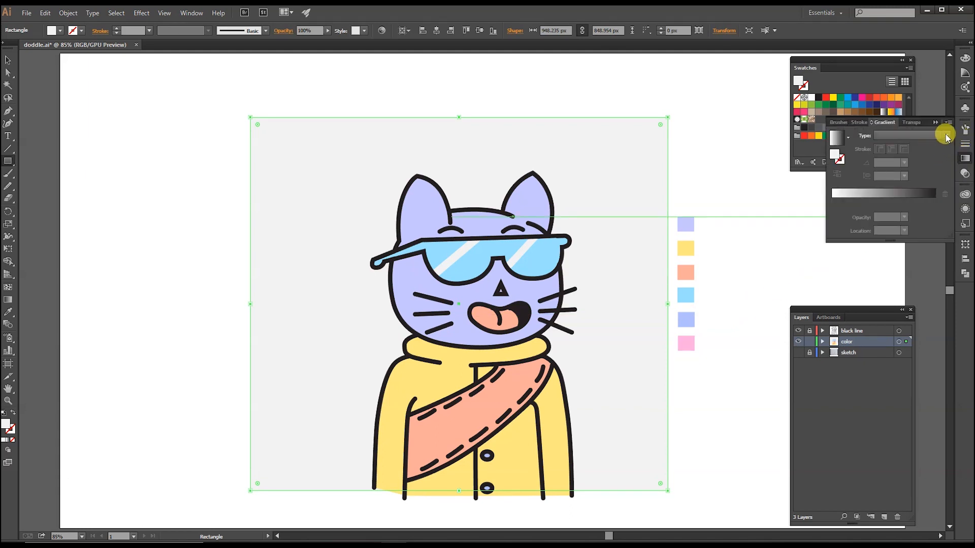
pyautogui.press('g')
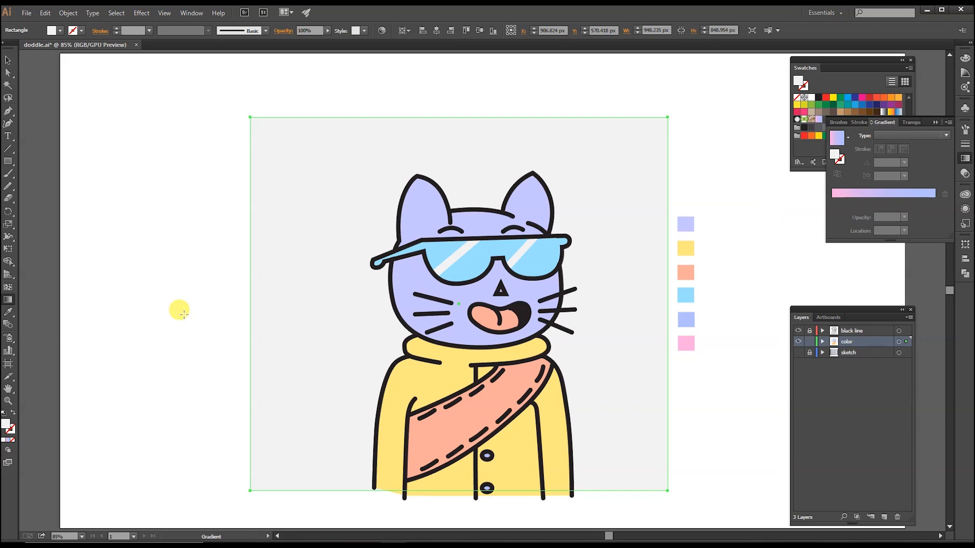
pyautogui.click(965, 158)
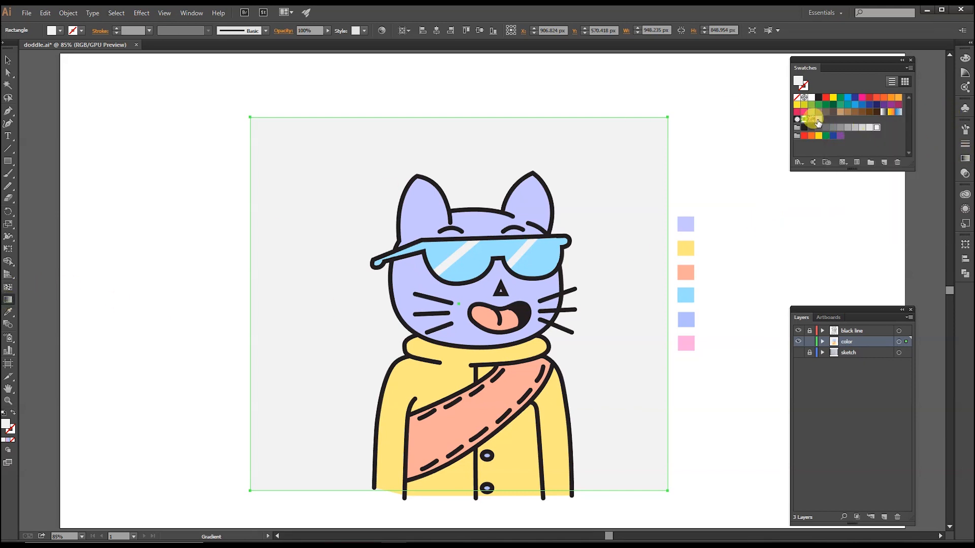
pyautogui.click(819, 119)
pyautogui.click(964, 161)
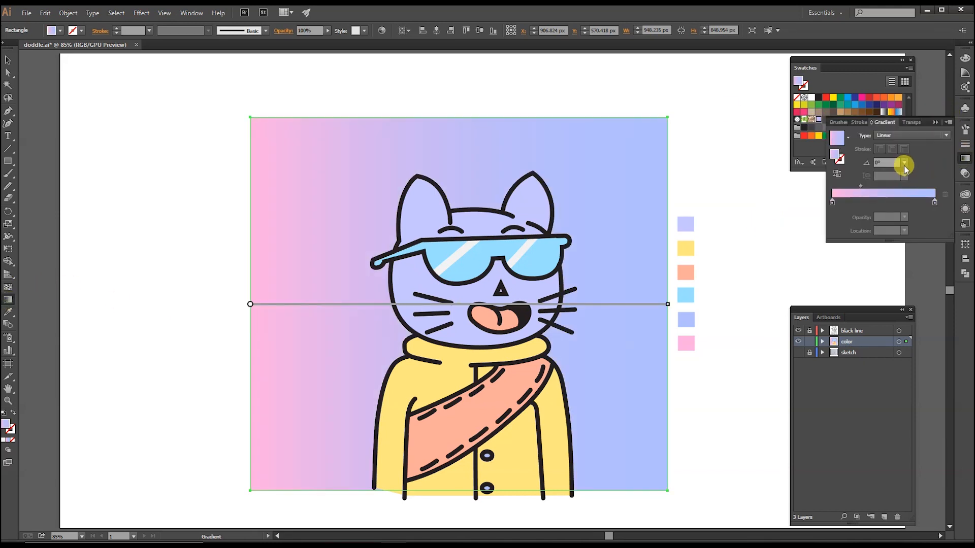
# - Set the background gradient's angle to -90° so pink runs down into blue
pyautogui.click(905, 164)
pyautogui.click(917, 293)
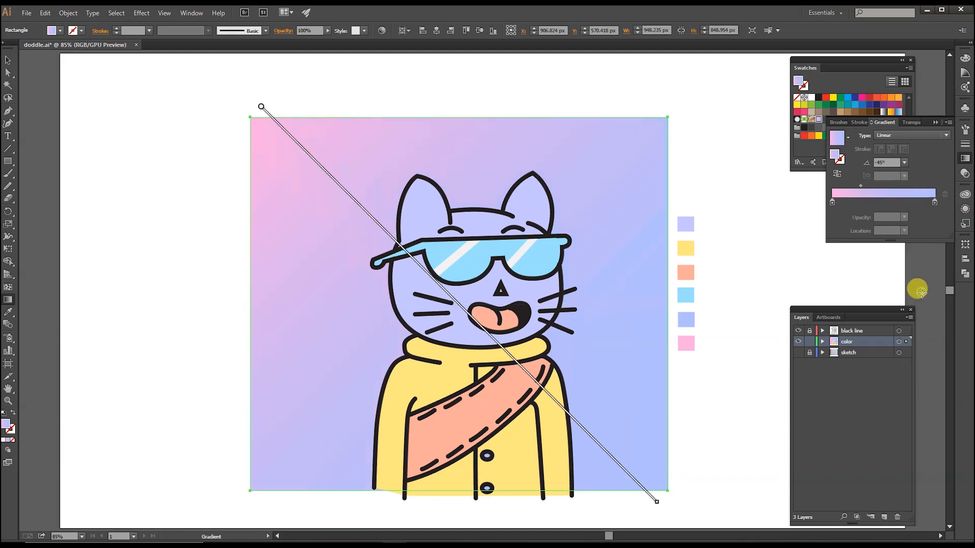
pyautogui.click(908, 164)
pyautogui.click(917, 313)
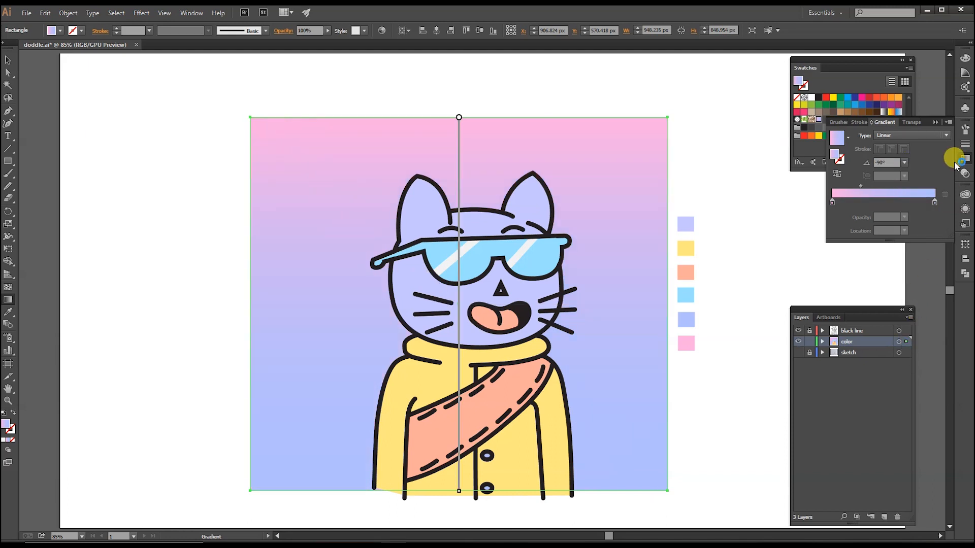
# - Move the gradient's pink stop to a location of 39.9% and deselect the background rectangle
pyautogui.moveTo(832, 203); pyautogui.dragTo(873, 203)
pyautogui.click(8, 60)
pyautogui.click(118, 270)
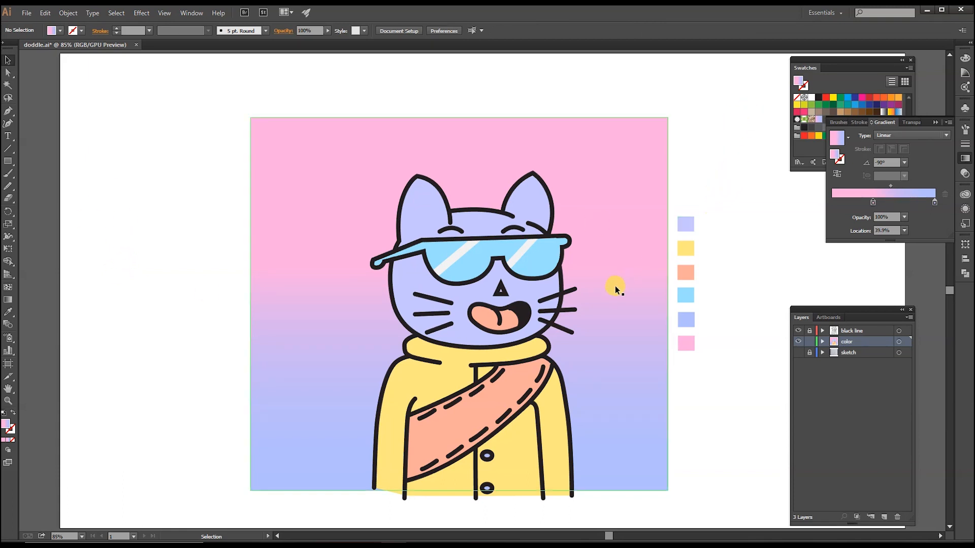
pyautogui.press('ctrl')
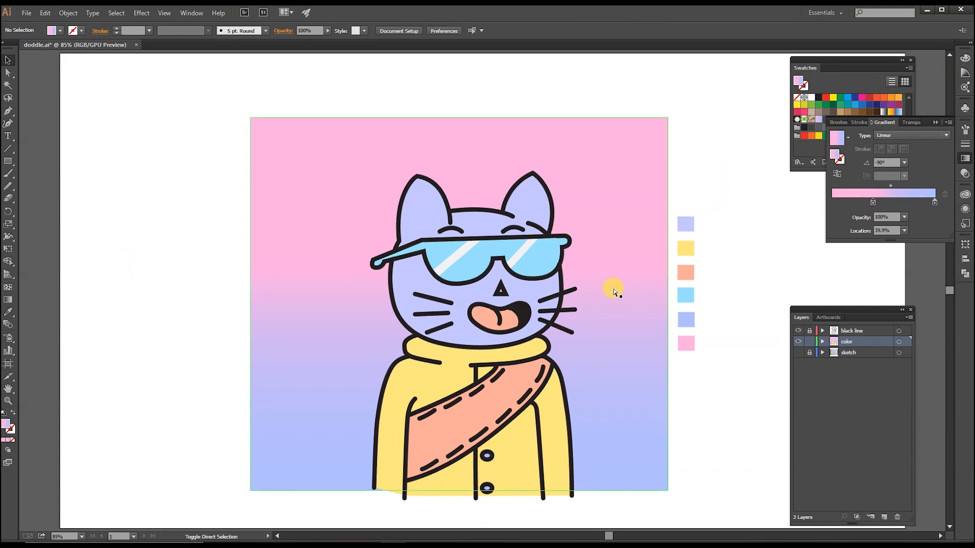